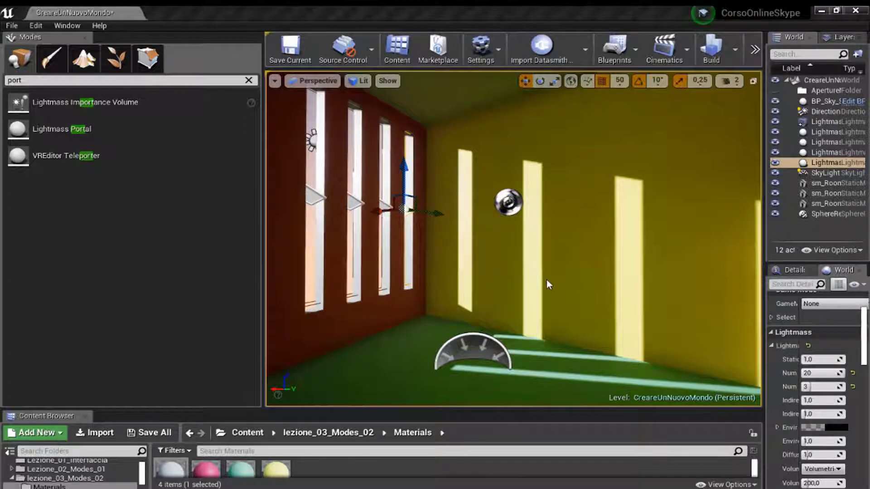
Set the viewport camera speed to 3, then select BP_Sky_Sphere in the World Outliner
mouse_move(525, 260)
middle_down()
mouse_move(480, 260)
mouse_move(545, 241)
middle_up()
drag(545, 240, 705, 184)
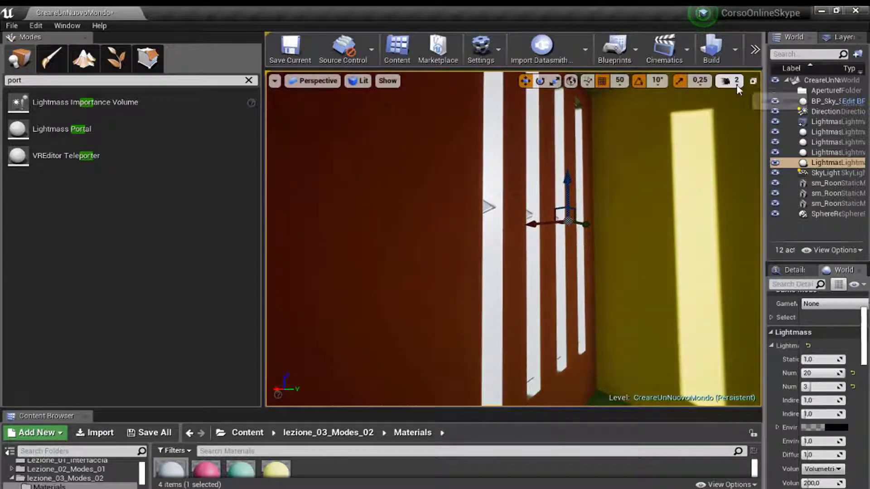
click(729, 81)
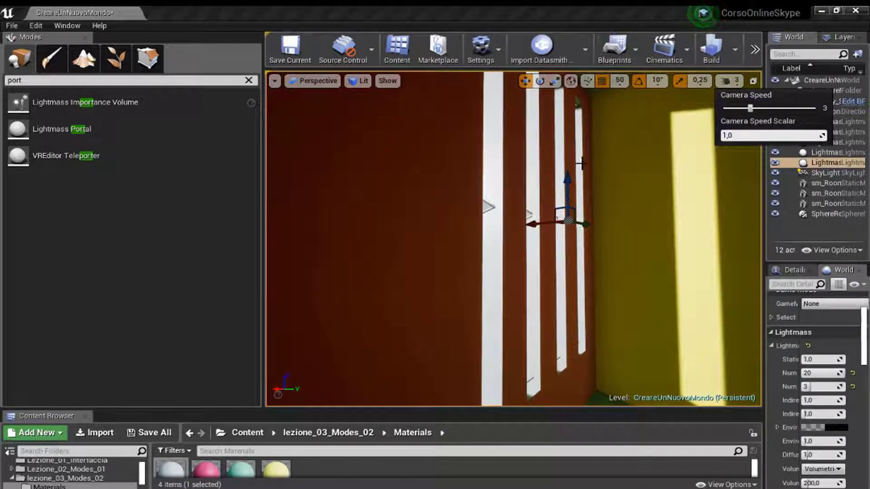
right_drag(589, 235, 366, 226)
click(366, 225)
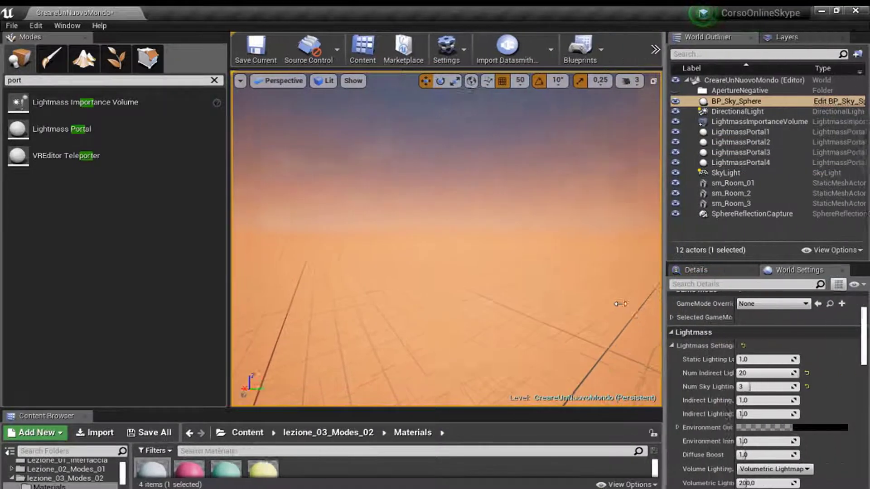
Widen the outliner and Details panels and browse BP_Sky_Sphere's Default and Override Settings
drag(765, 338, 607, 337)
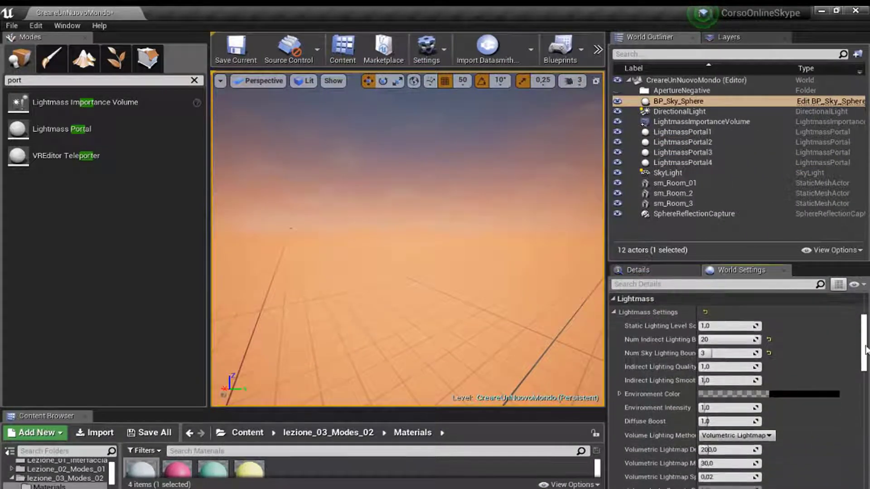
scroll(860, 342, down, 3)
click(675, 272)
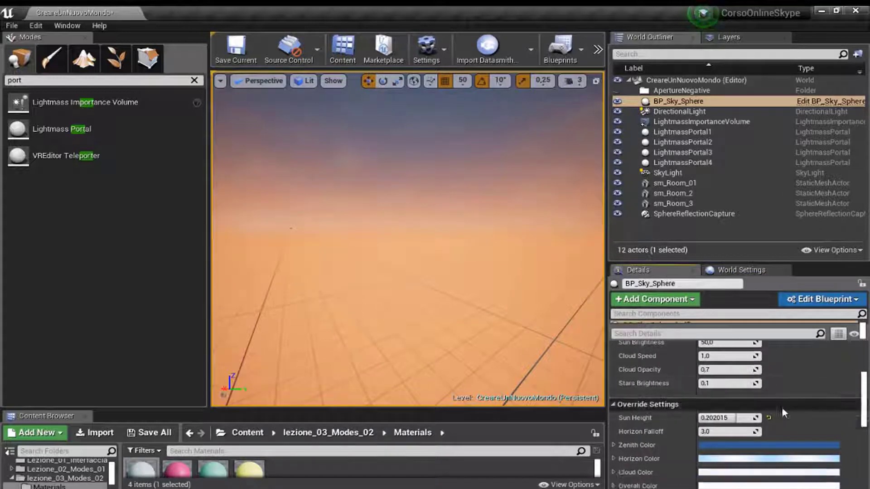
scroll(782, 407, down, 2)
scroll(782, 408, up, 1)
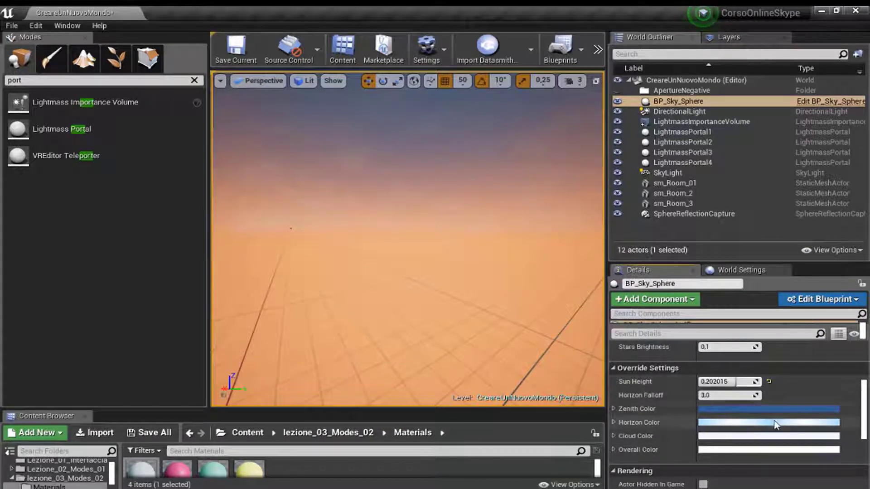
scroll(774, 403, up, 5)
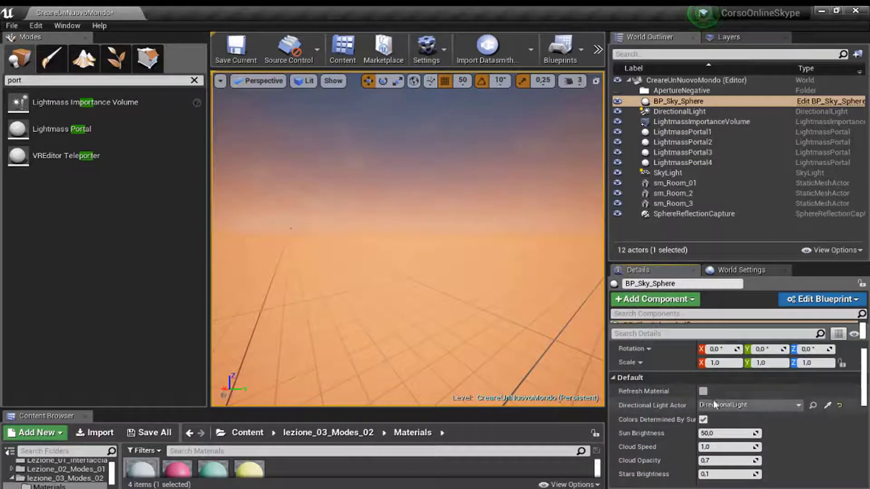
scroll(778, 431, down, 3)
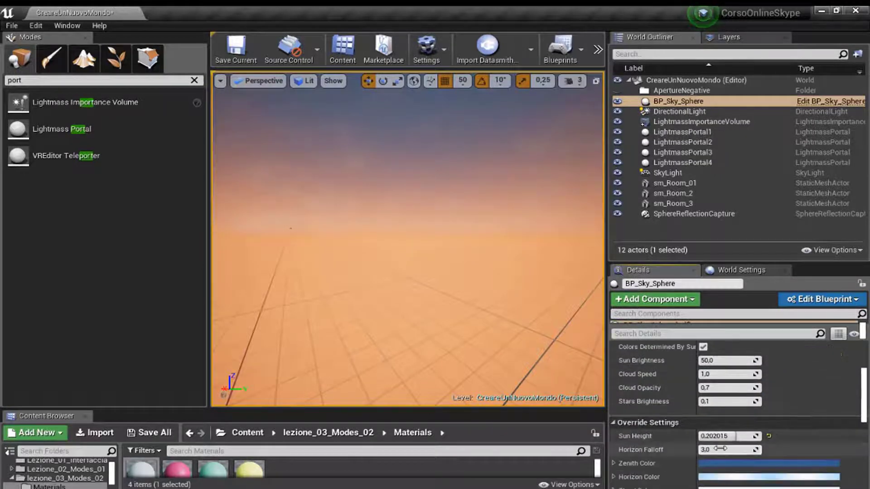
Tilt the view up to inspect the low orange sky and sun, then return inside the room
right_drag(437, 238, 382, 207)
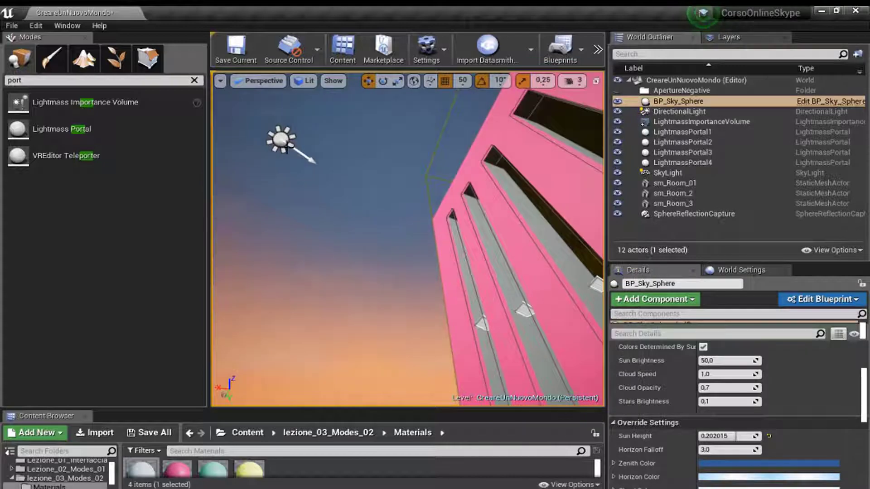
right_drag(401, 246, 401, 294)
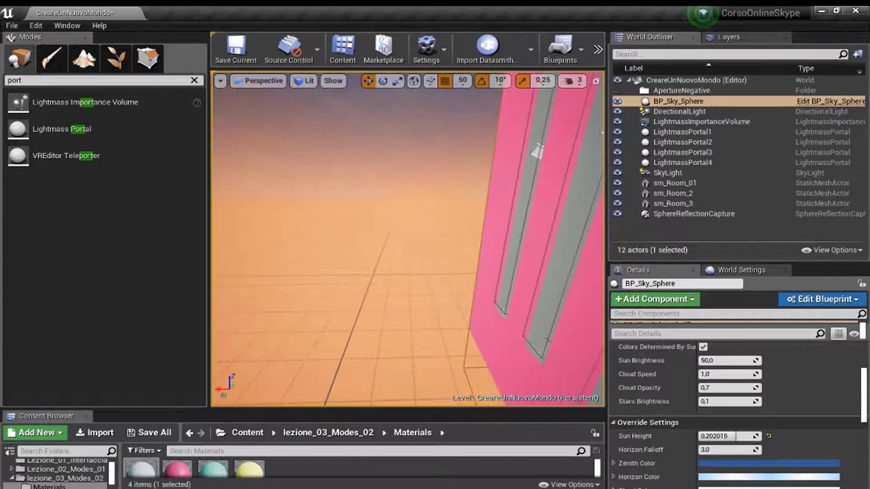
mouse_move(403, 252)
right_down()
mouse_move(413, 254)
mouse_move(371, 240)
right_up()
scroll(726, 395, up, 3)
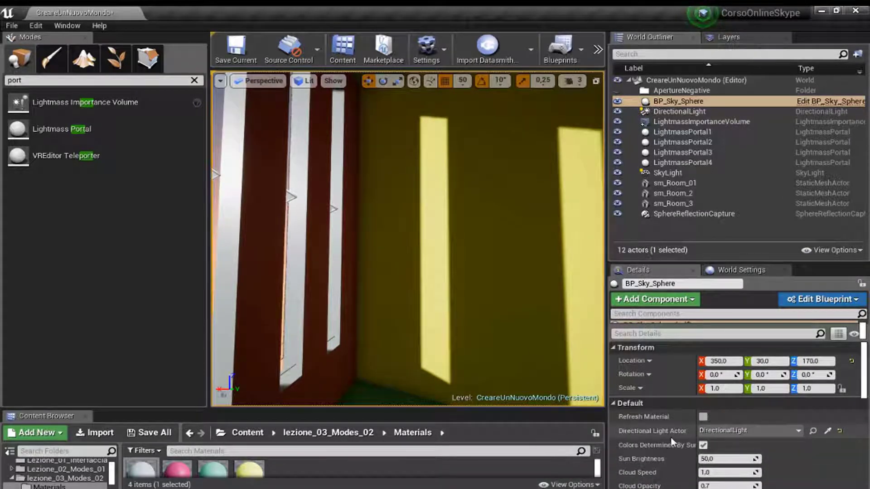
right_drag(446, 301, 489, 326)
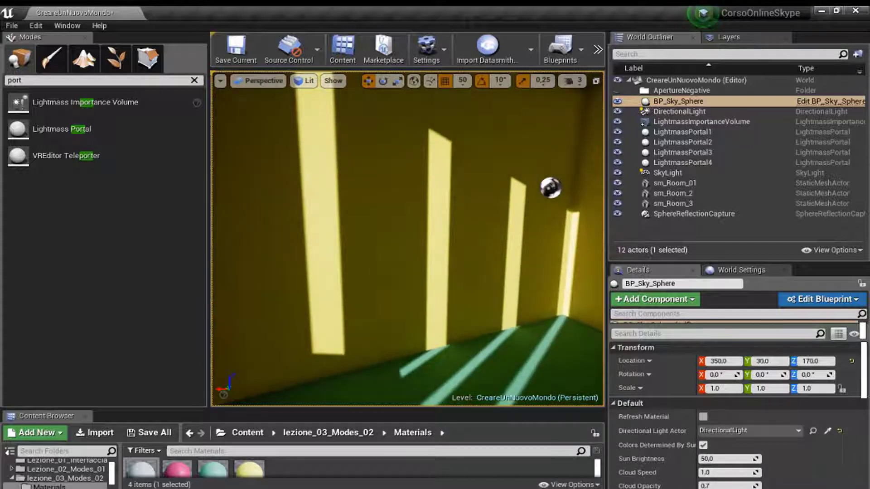
scroll(641, 434, down, 3)
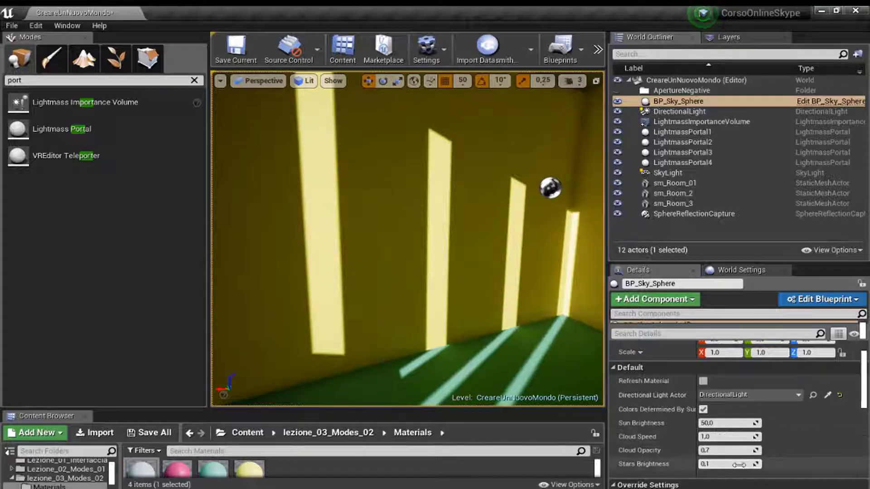
mouse_move(469, 326)
right_down()
mouse_move(398, 335)
mouse_move(408, 317)
mouse_move(560, 405)
right_up()
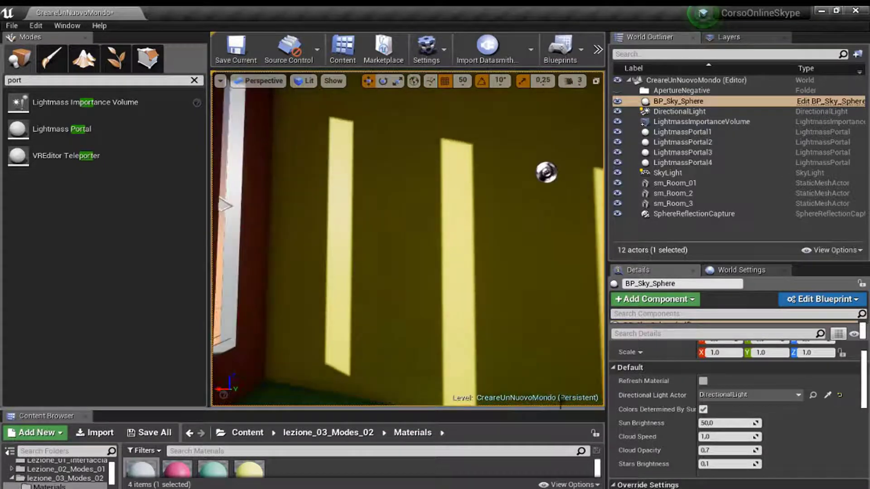
scroll(712, 454, down, 2)
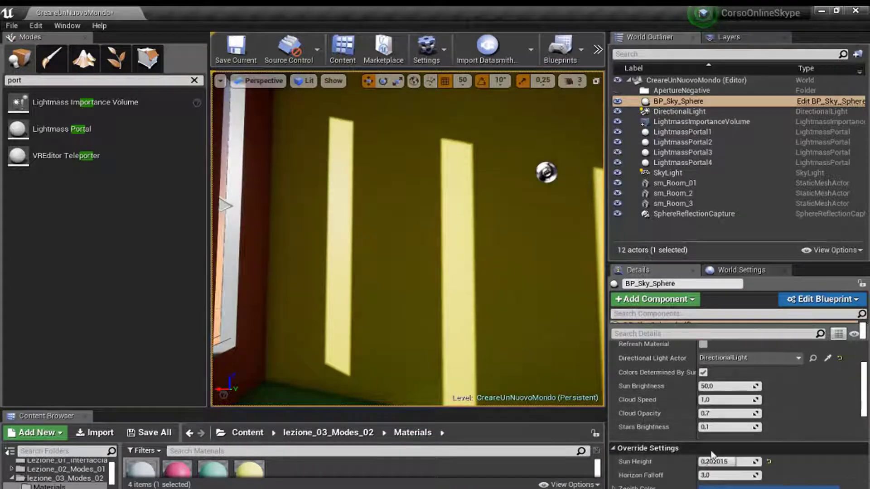
scroll(729, 448, down, 2)
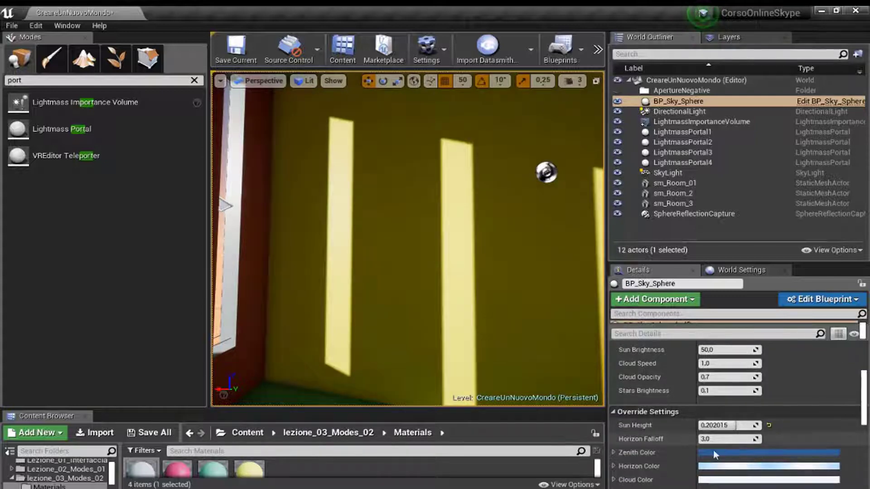
scroll(714, 453, down, 1)
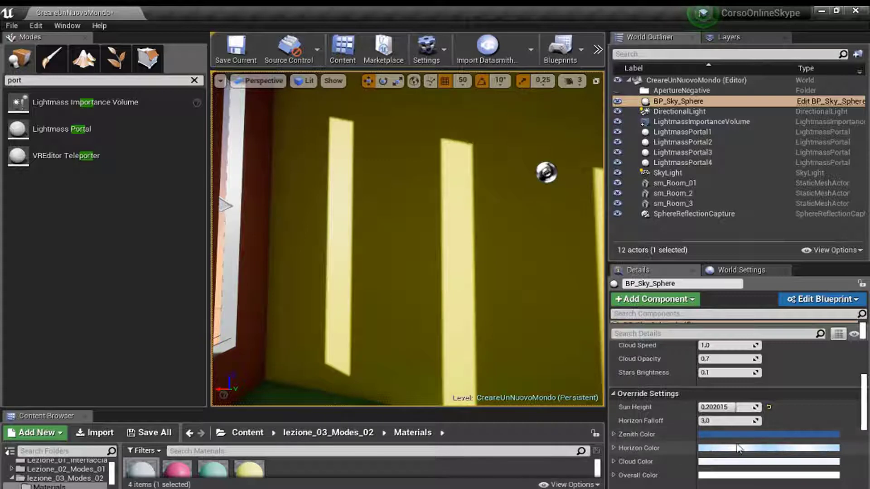
scroll(765, 466, down, 3)
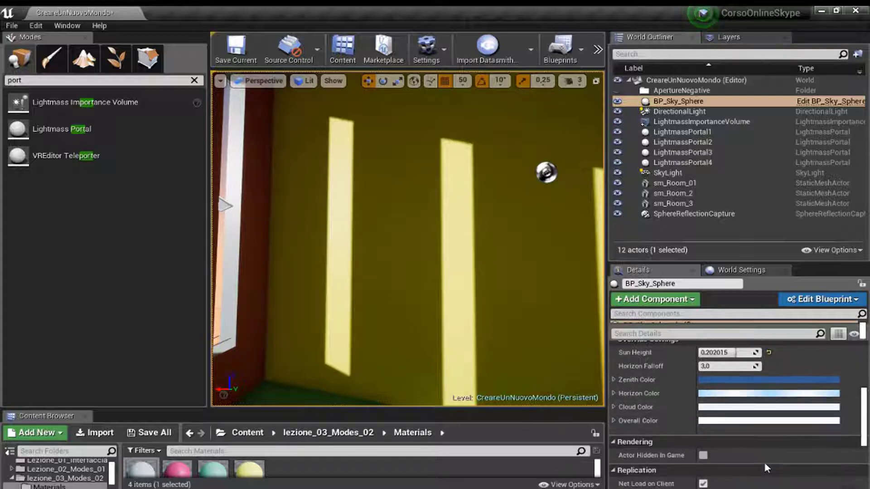
scroll(765, 464, down, 4)
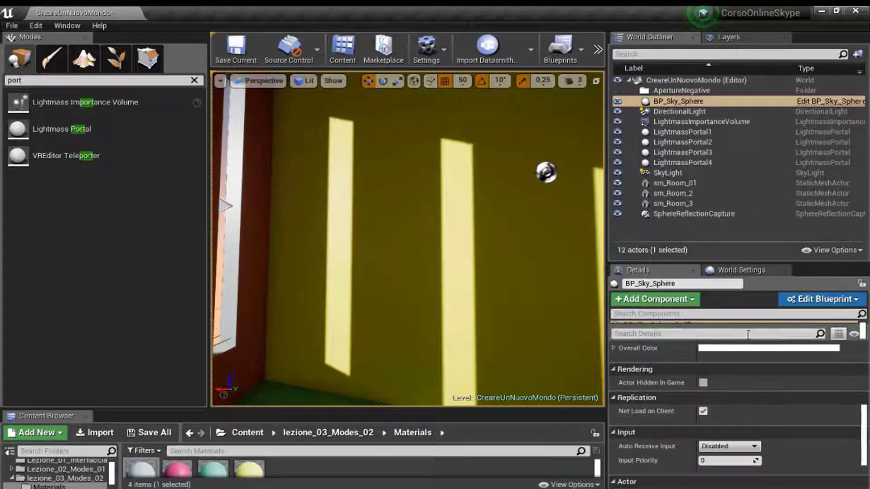
scroll(740, 447, down, 3)
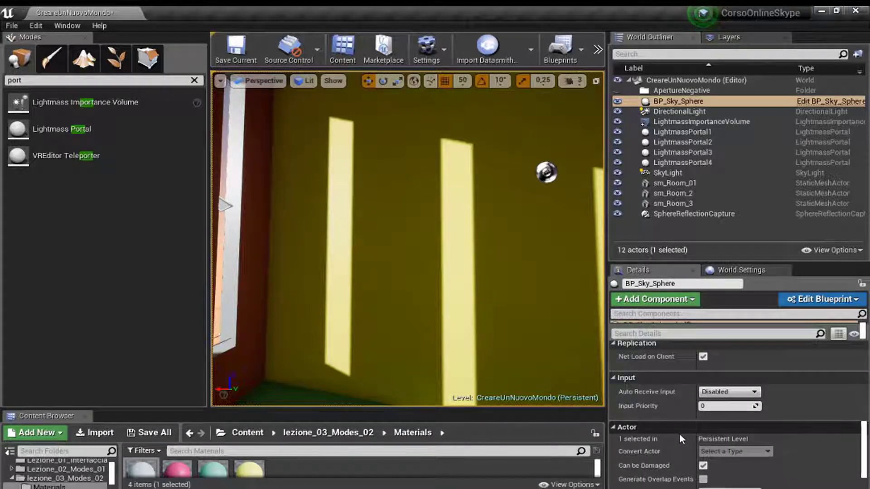
scroll(800, 397, down, 2)
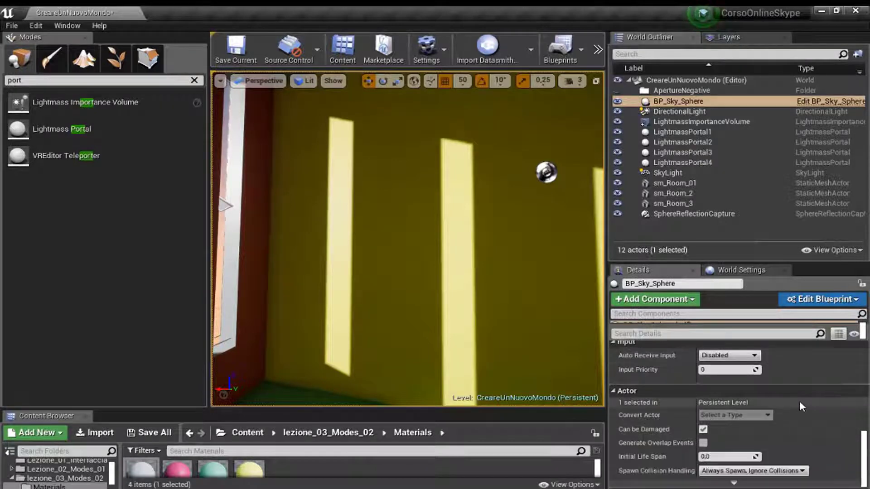
scroll(798, 409, down, 1)
scroll(770, 426, up, 1)
scroll(765, 432, up, 5)
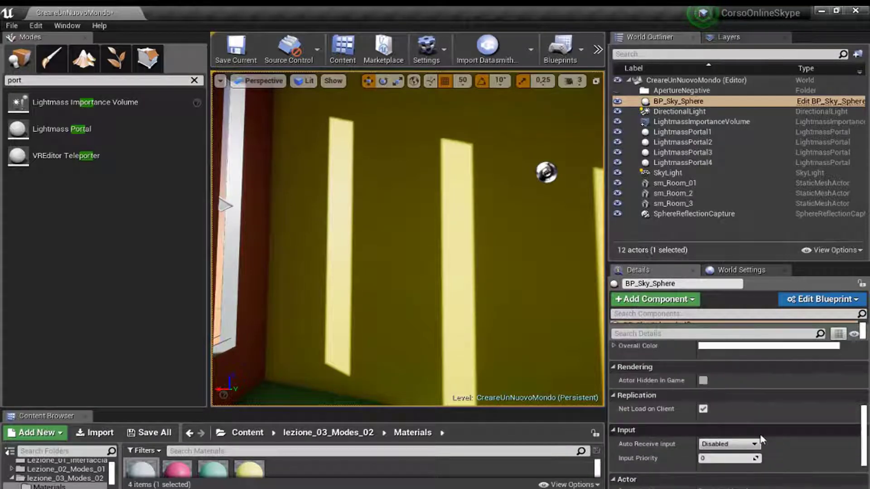
scroll(764, 432, up, 5)
scroll(761, 434, up, 5)
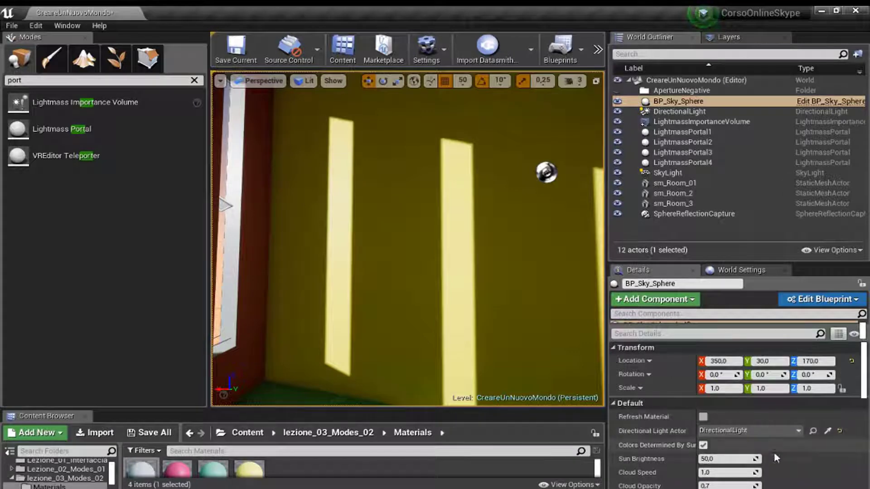
Widen the 3D viewport and turn toward the red wall's slit windows and sunlight streaks
right_drag(407, 236, 344, 253)
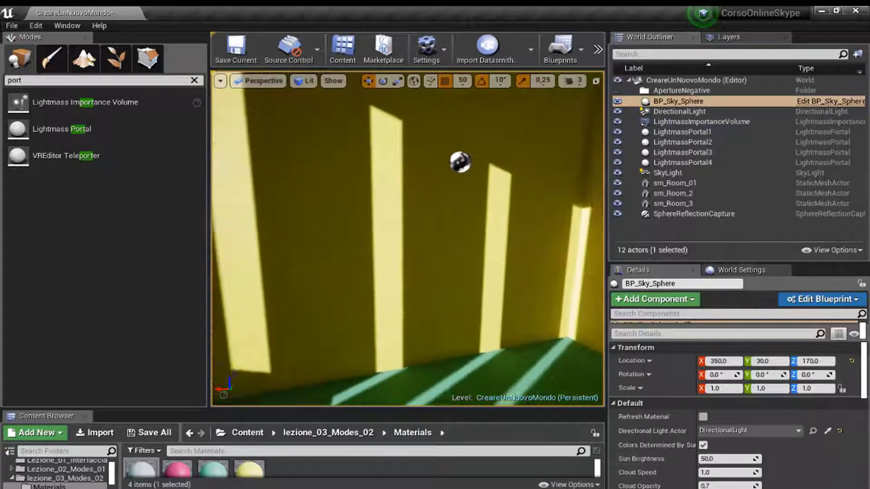
right_drag(433, 293, 433, 293)
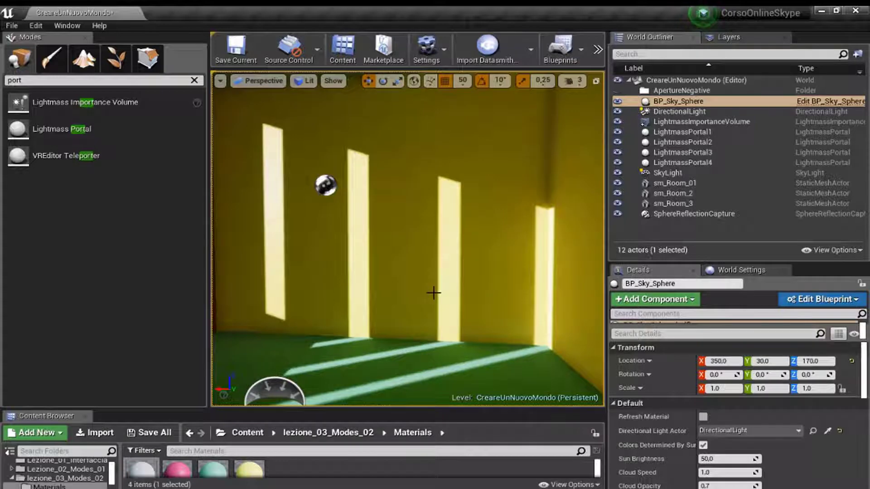
drag(433, 292, 479, 295)
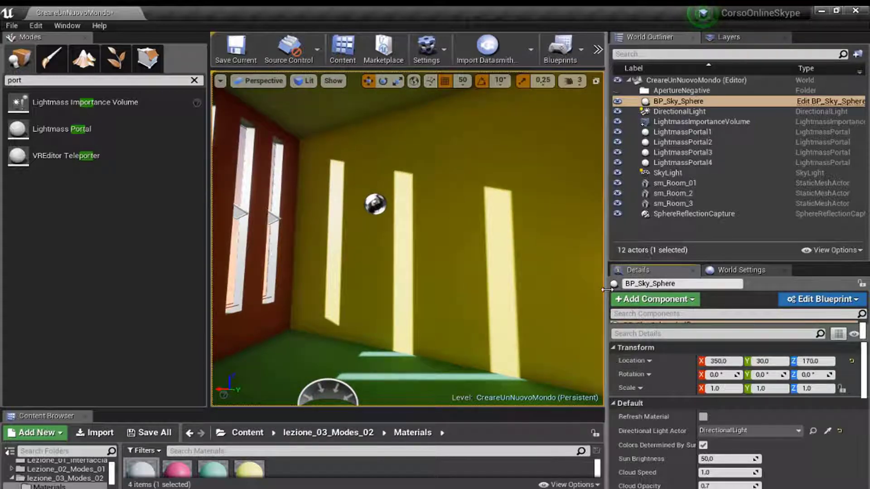
drag(607, 272, 726, 272)
drag(489, 264, 494, 272)
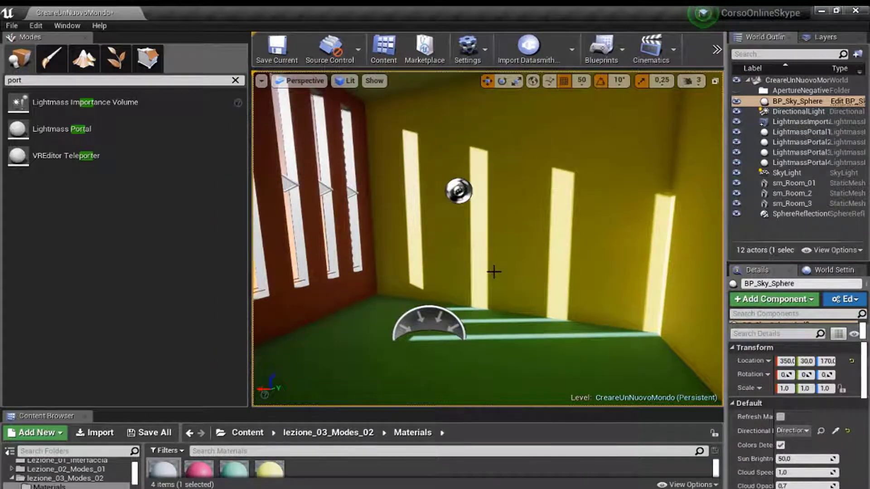
drag(515, 281, 498, 283)
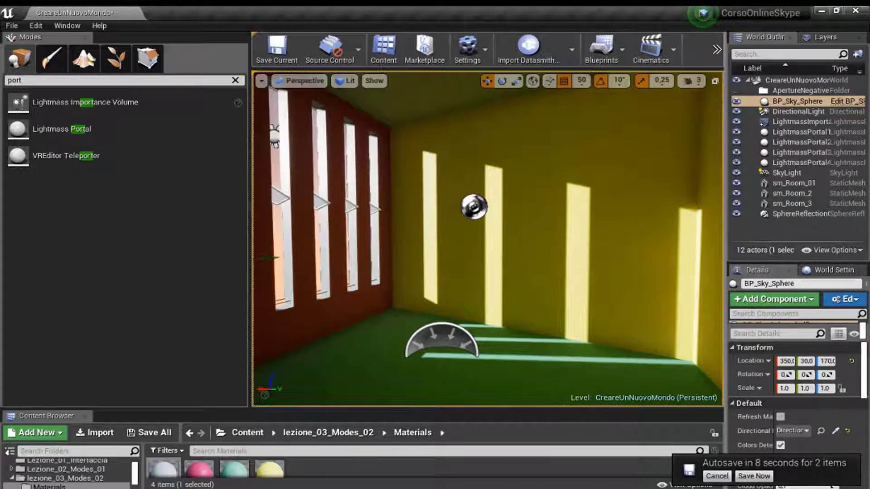
Save the CreareUnNuovoMondo level from the autosave notice and deselect BP_Sky_Sphere with Escape
click(754, 475)
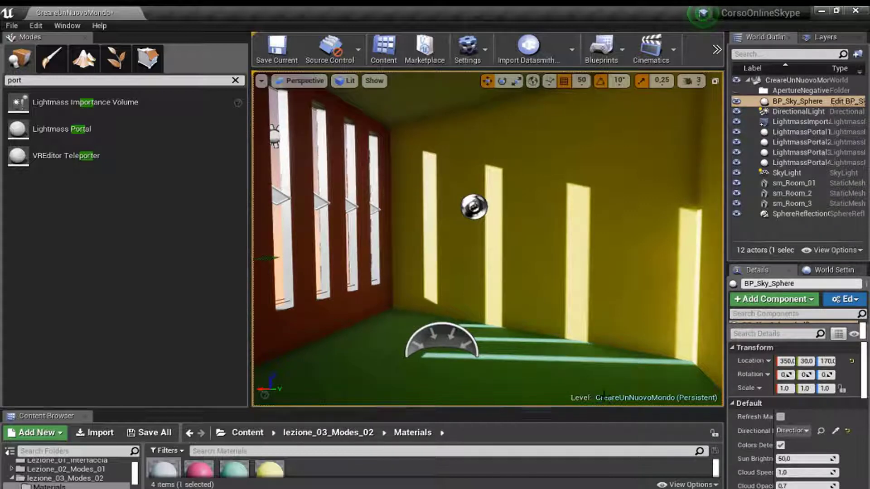
drag(452, 299, 426, 345)
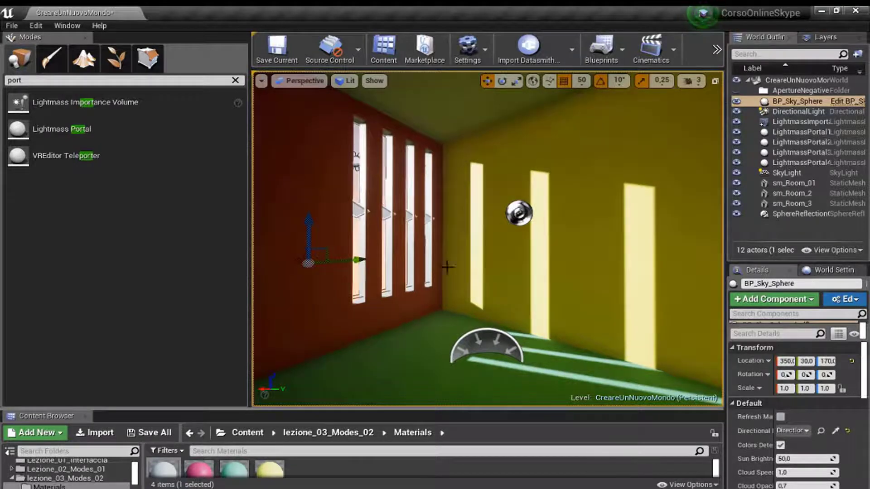
drag(479, 303, 517, 289)
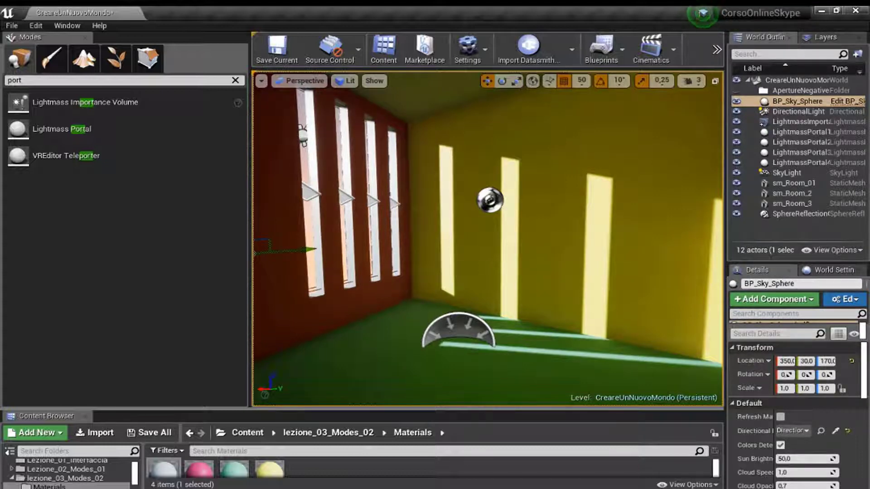
key(Escape)
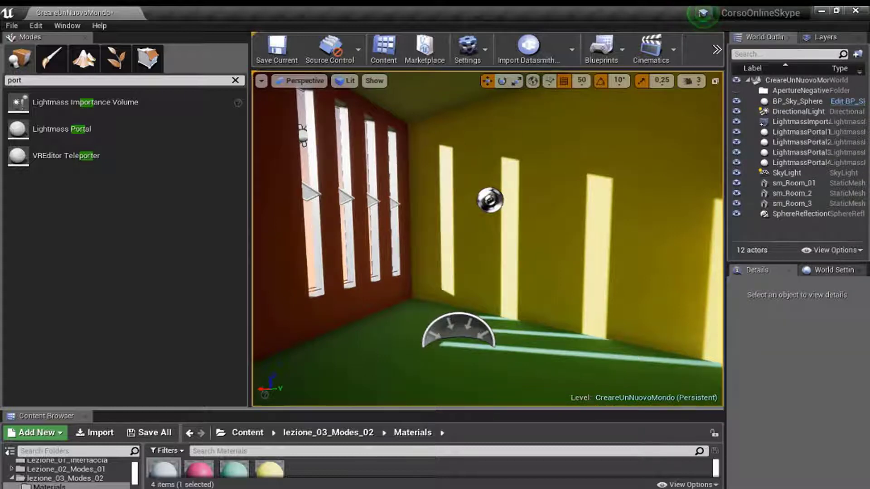
drag(461, 272, 466, 299)
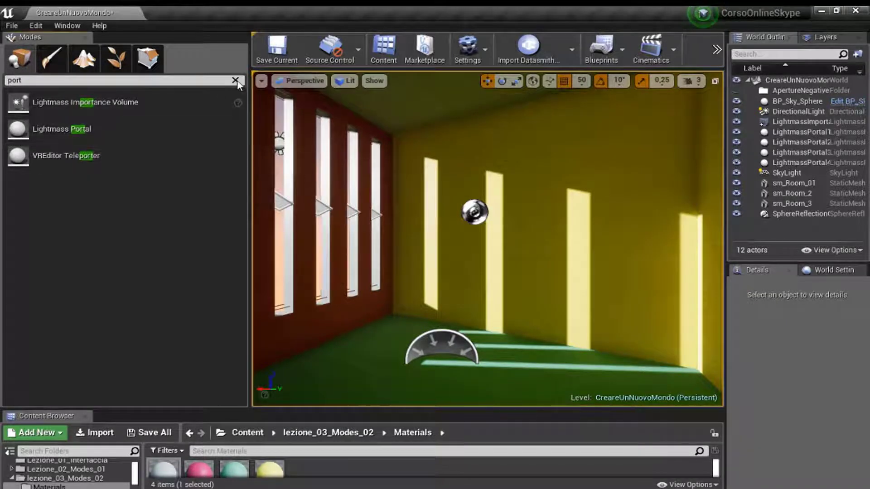
Clear the Modes search and browse the Content Browser to lezione_03_Modes_02's STaticMesh folder with sm_Cube
click(235, 80)
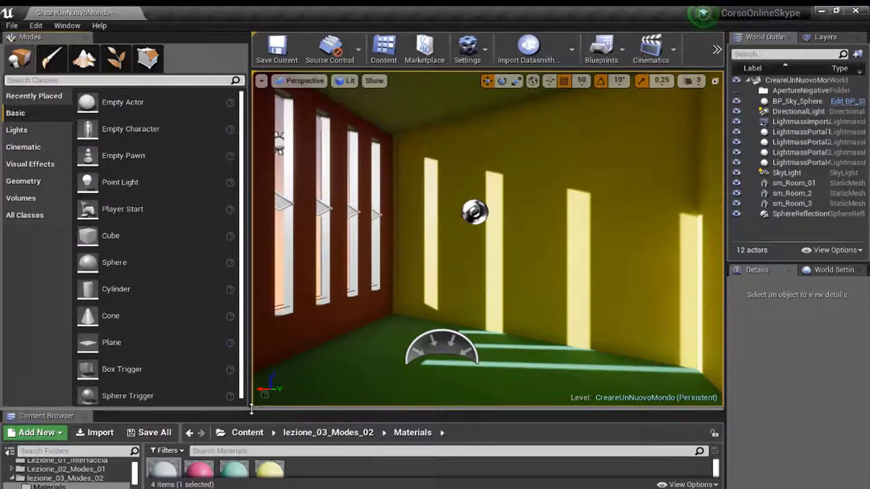
drag(248, 408, 247, 277)
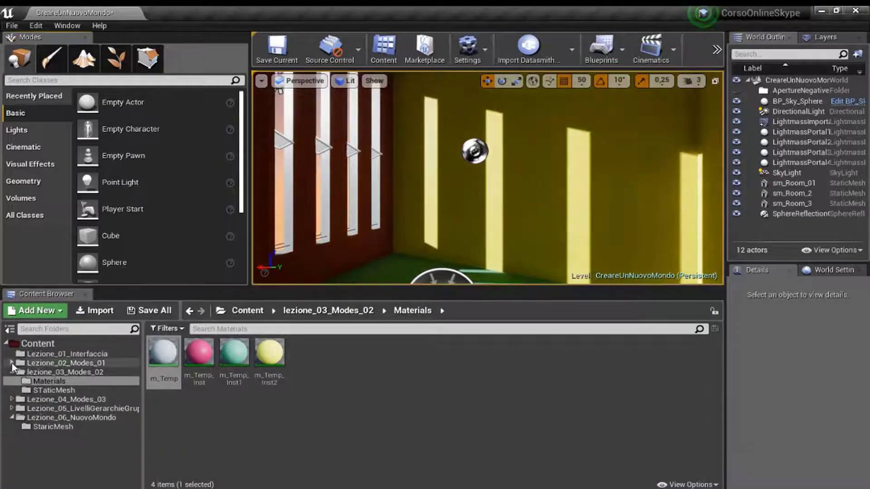
click(12, 362)
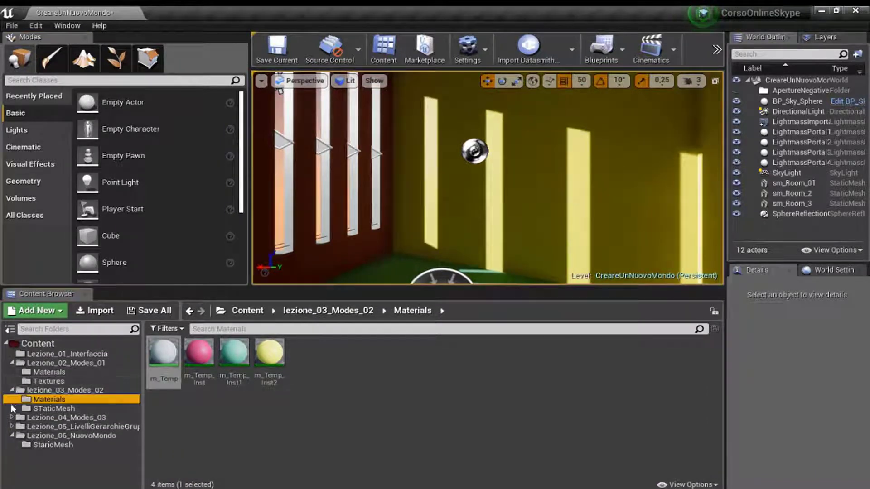
click(50, 408)
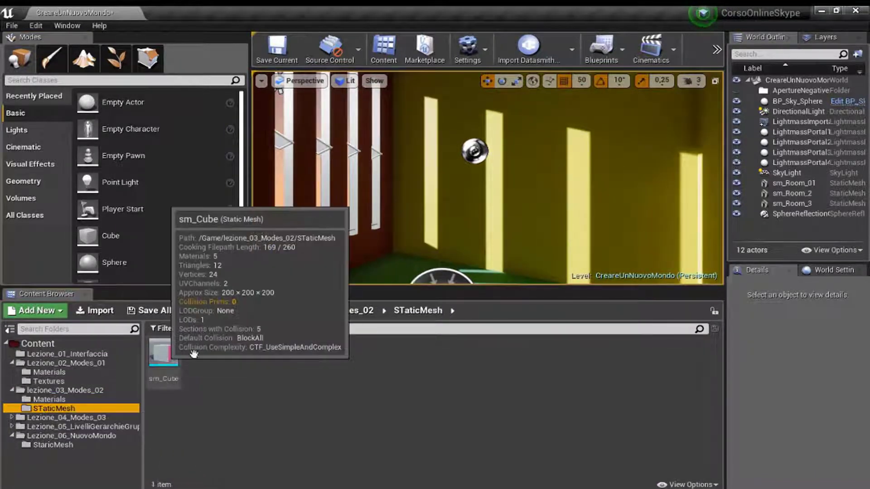
drag(425, 290, 424, 394)
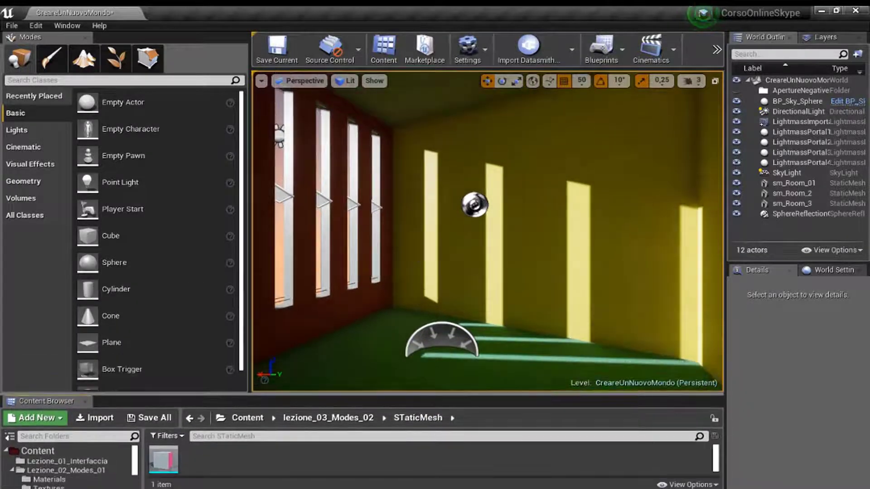
right_drag(408, 317, 407, 345)
Drag sm_Cube from the Content Browser into the room and focus on it
click(163, 457)
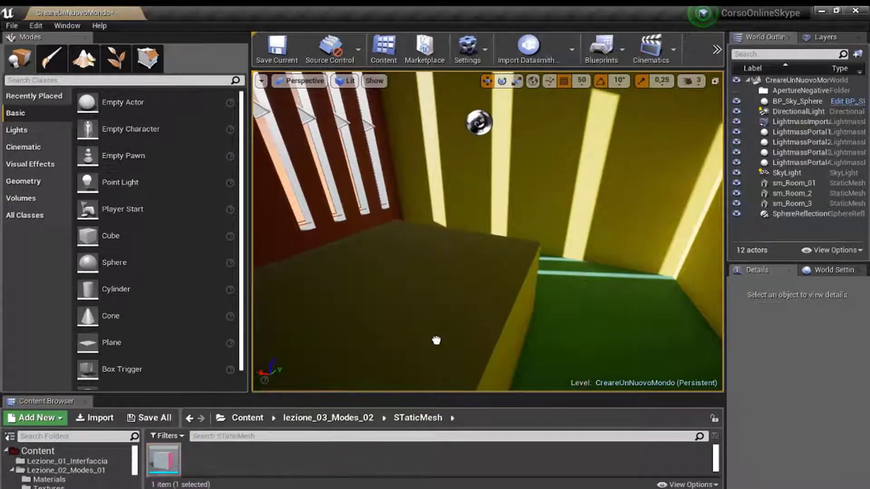
drag(211, 447, 448, 317)
key(f)
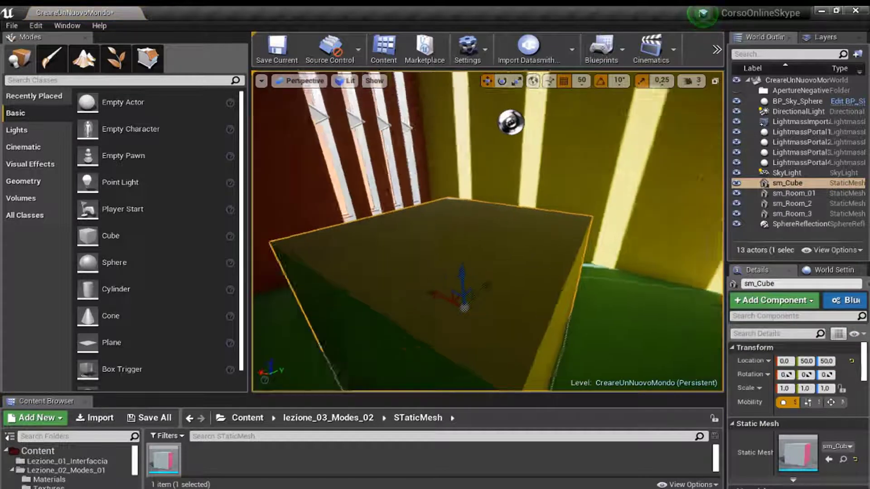
Set the cube's Scale X, Y and Z to 0.5
click(784, 388)
text(0.5)
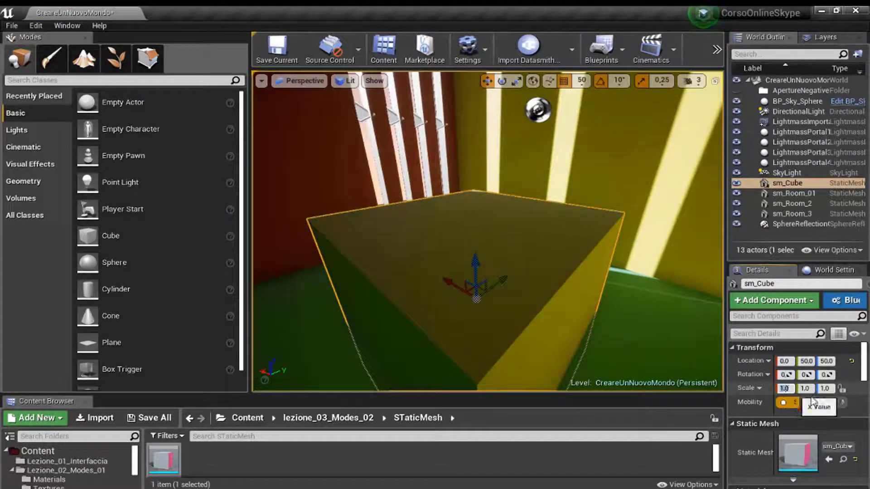
click(806, 388)
text(0.5)
key(Tab)
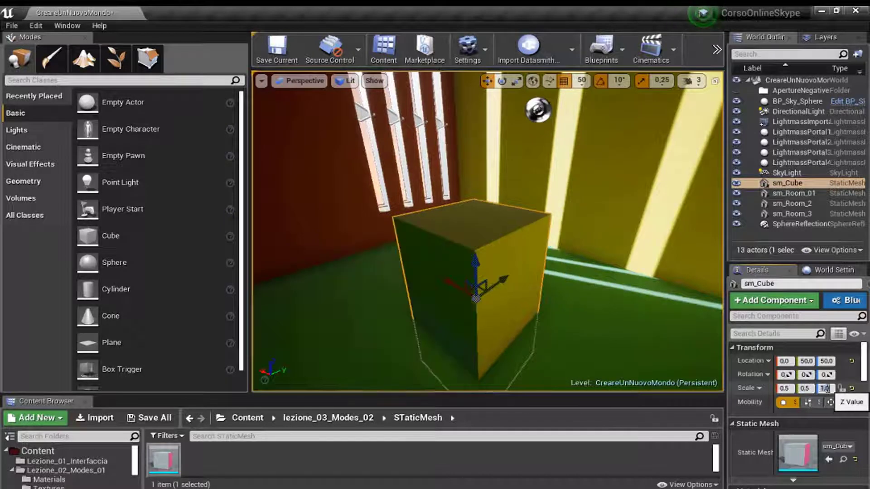
text(.5)
key(Return)
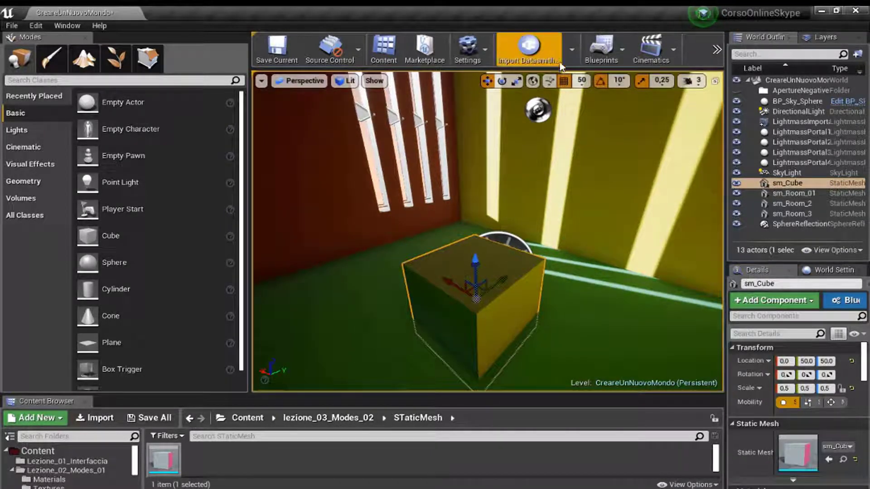
Set grid snapping to 10 units and raise the cube to height 80
click(581, 80)
click(591, 131)
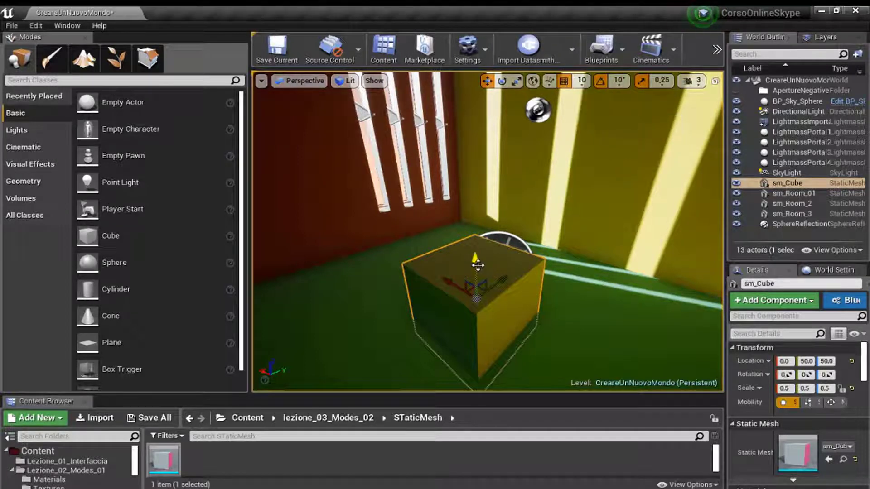
drag(474, 263, 475, 242)
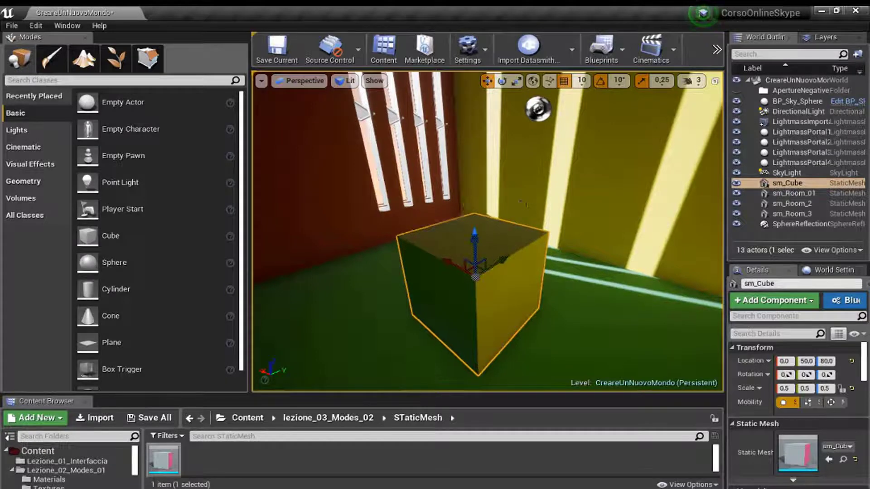
middle_drag(476, 242, 502, 148)
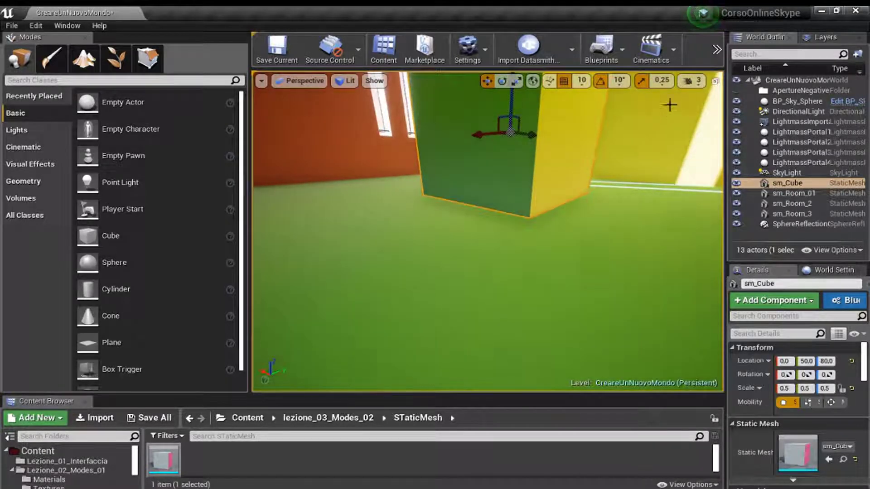
Set rotation snapping to 5° and grid snapping to 5, then lower the cube to Z 75
click(619, 81)
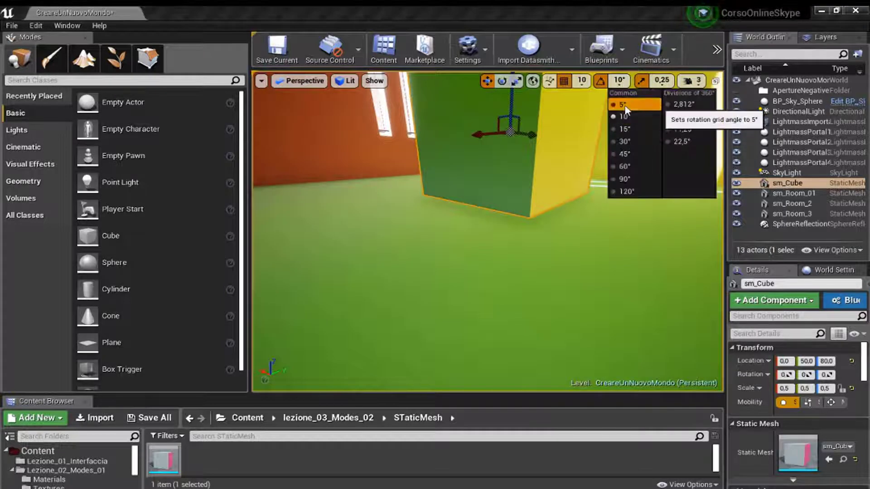
click(622, 103)
drag(510, 101, 513, 105)
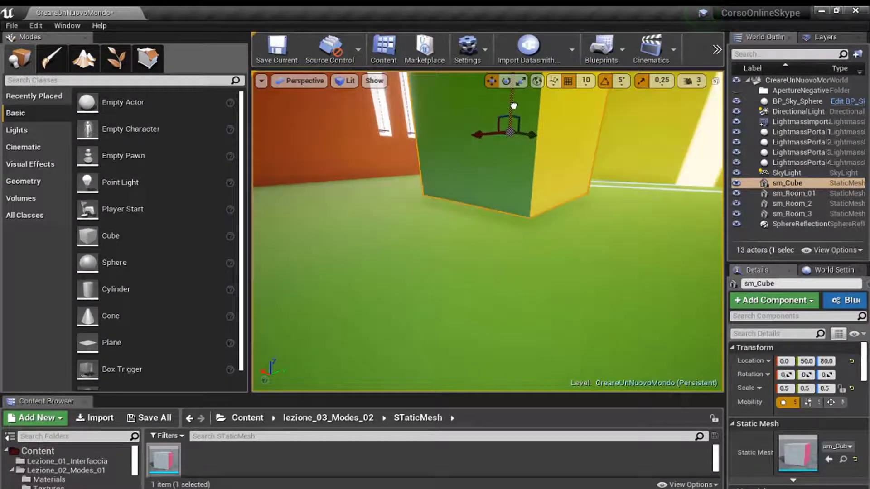
click(585, 82)
click(590, 119)
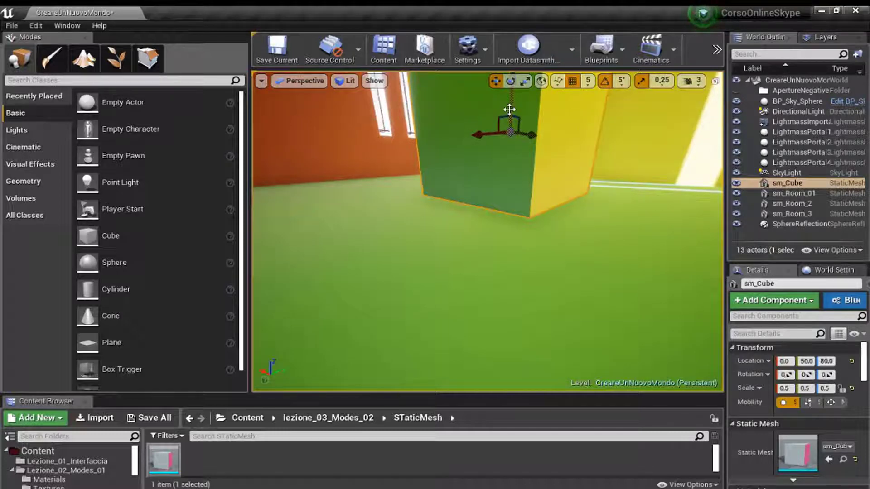
drag(510, 107, 511, 120)
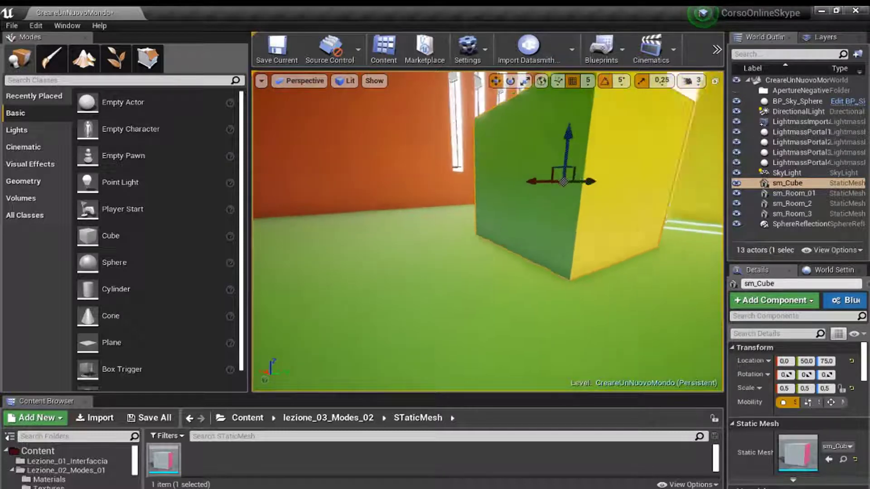
mouse_move(511, 120)
right_down()
mouse_move(567, 225)
mouse_move(566, 254)
right_up()
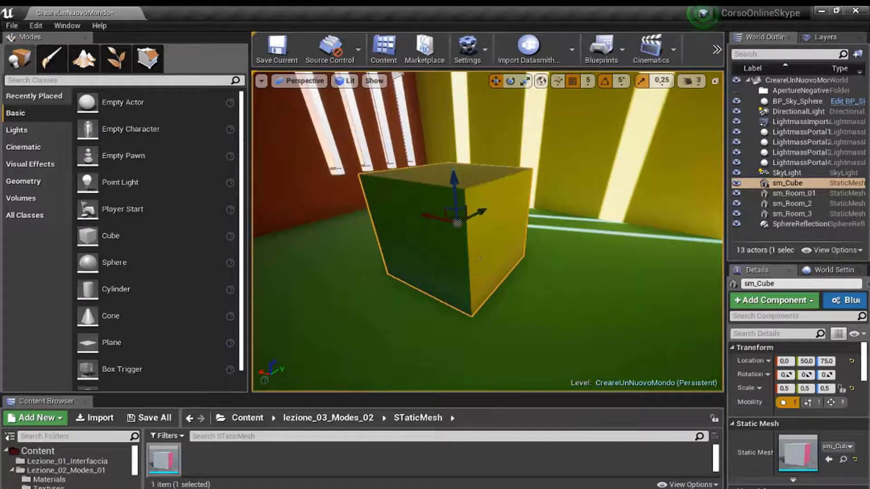
Move the cube to Y 220 and X -20, near the window wall at height 75
right_drag(433, 273, 479, 286)
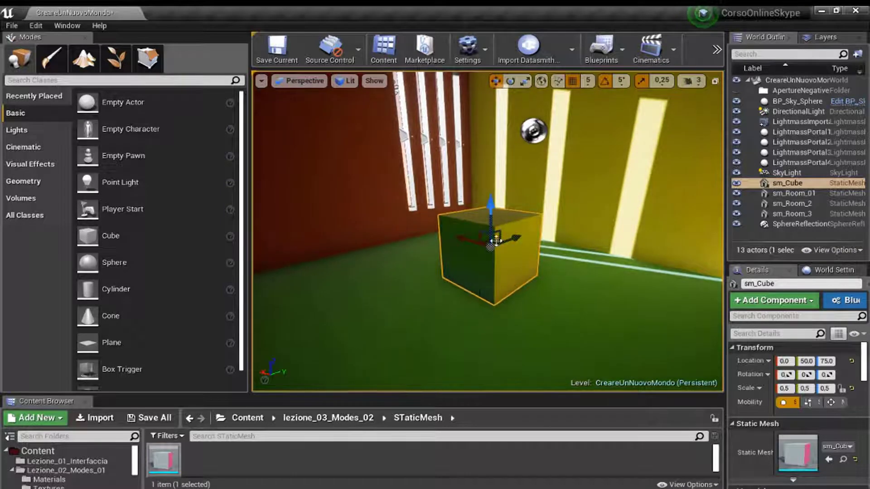
drag(512, 238, 558, 223)
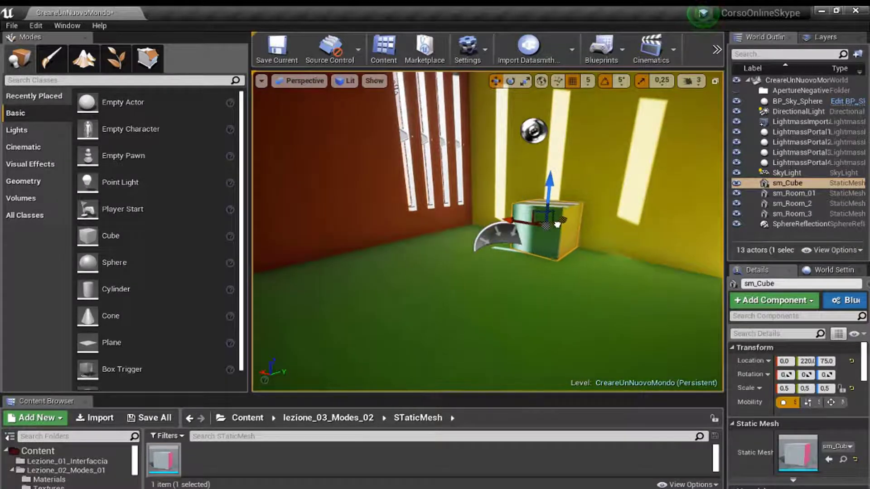
scroll(557, 224, down, 4)
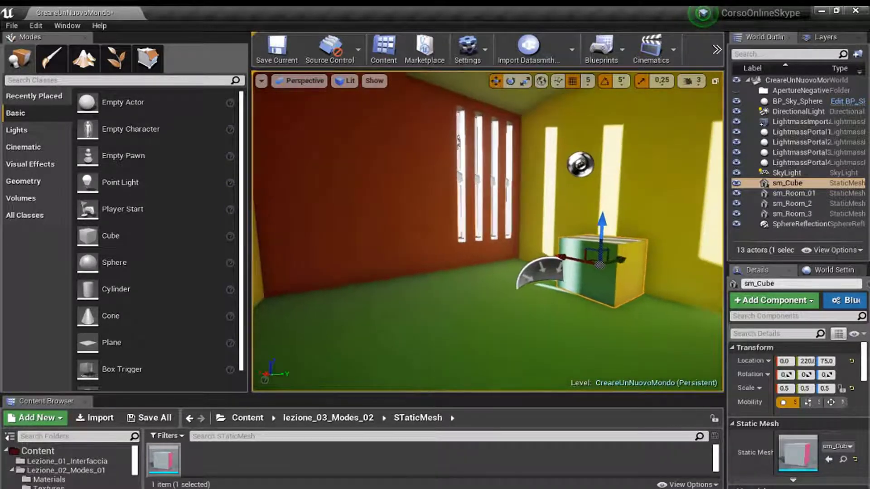
right_drag(543, 250, 400, 237)
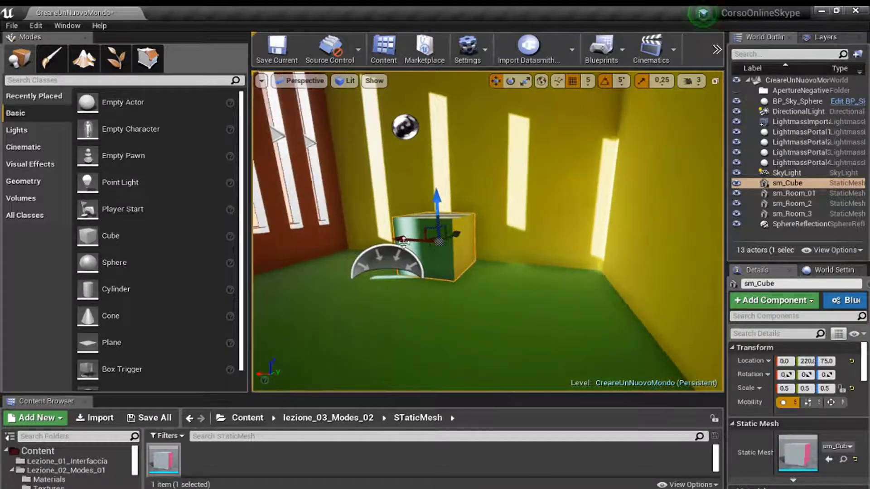
mouse_move(399, 237)
mouse_down()
mouse_move(410, 241)
mouse_move(434, 199)
mouse_up()
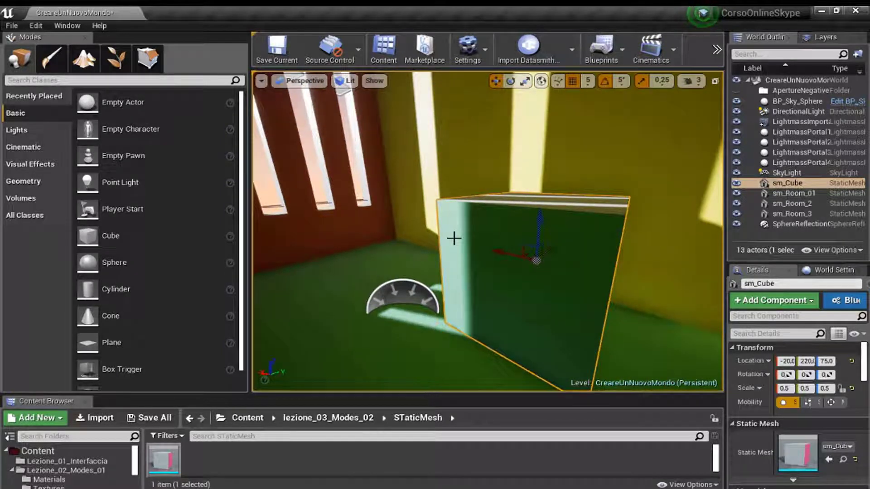
scroll(558, 200, down, 5)
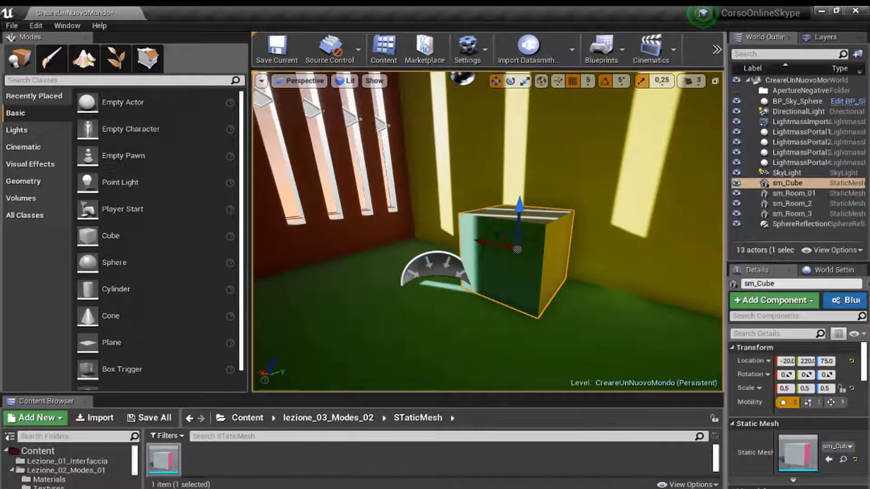
Open sm_Cube in the static mesh editor, confirm Light Map Resolution 512, and return to the level
double_click(795, 448)
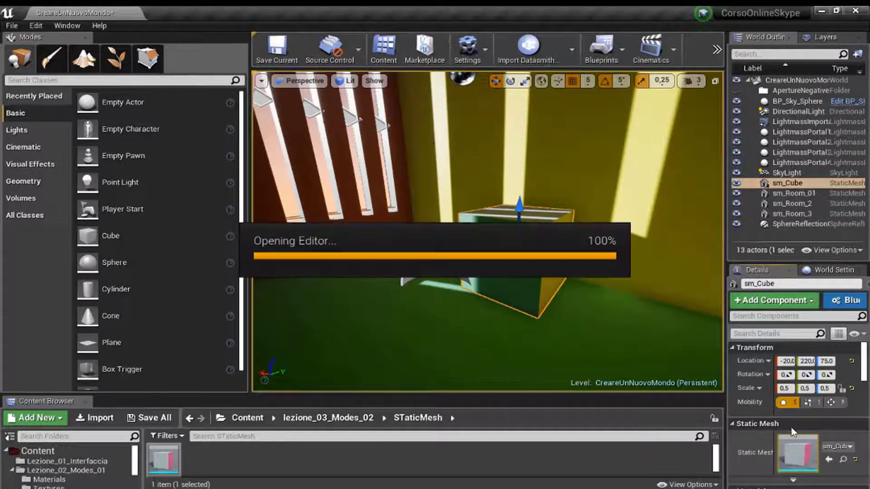
scroll(710, 313, down, 5)
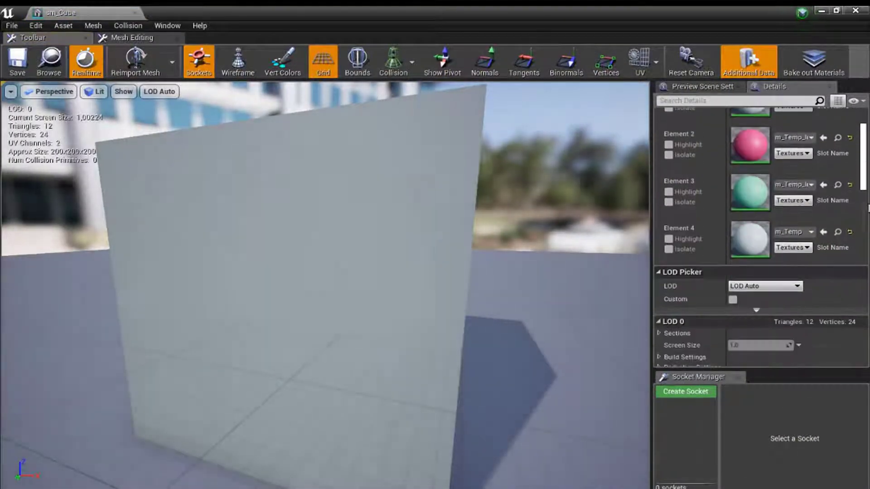
scroll(761, 272, down, 5)
scroll(761, 272, down, 2)
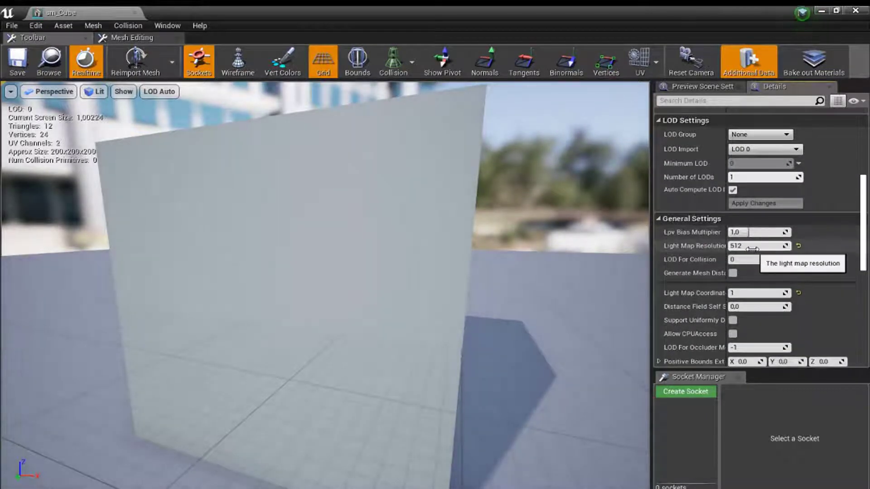
drag(452, 229, 498, 231)
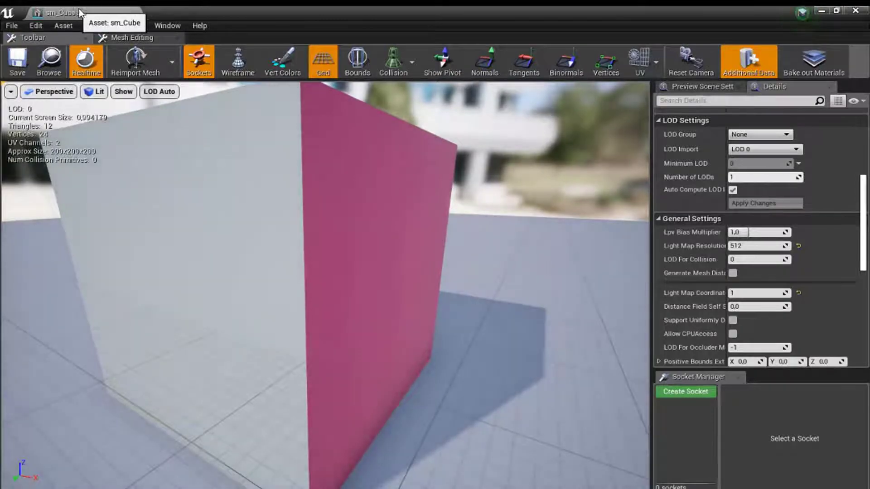
click(134, 12)
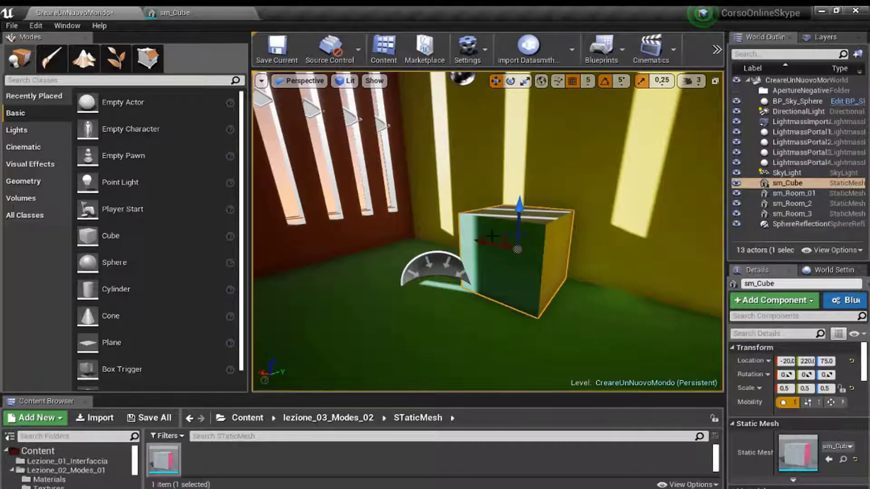
Compare the cube actor's Lighting settings with the mesh's 512 Light Map Resolution, leaving the override off
drag(866, 356, 866, 421)
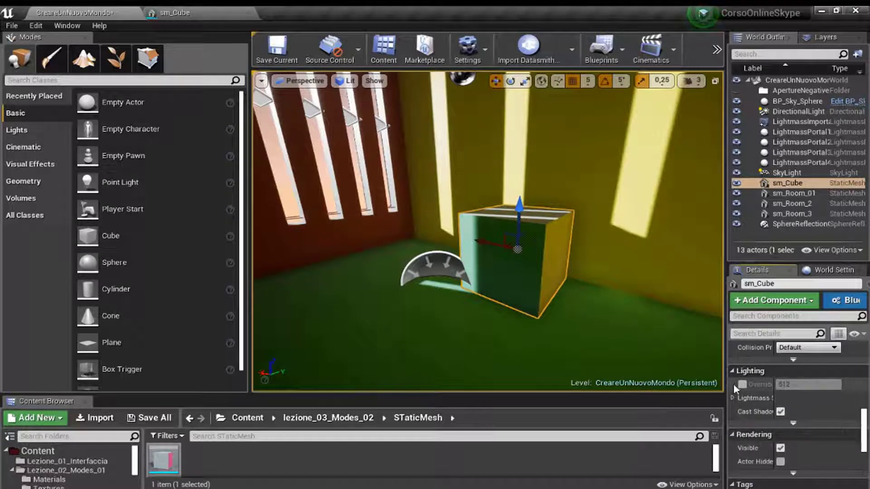
drag(726, 317, 666, 317)
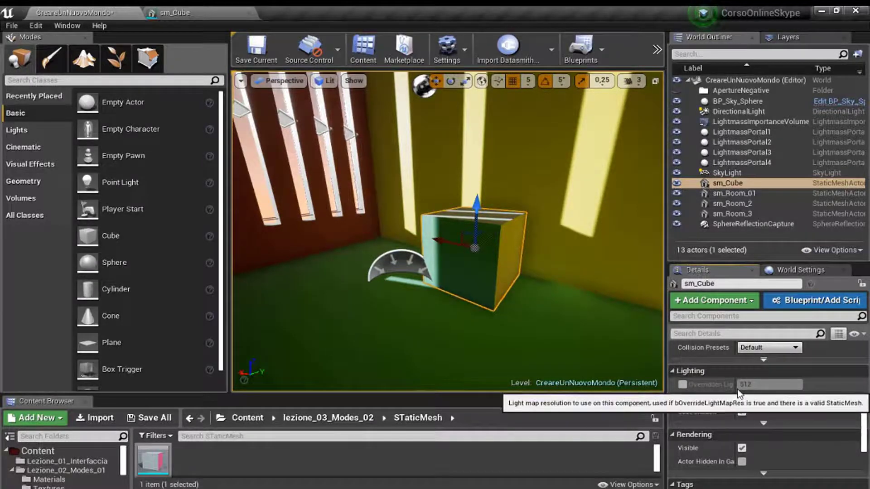
click(198, 13)
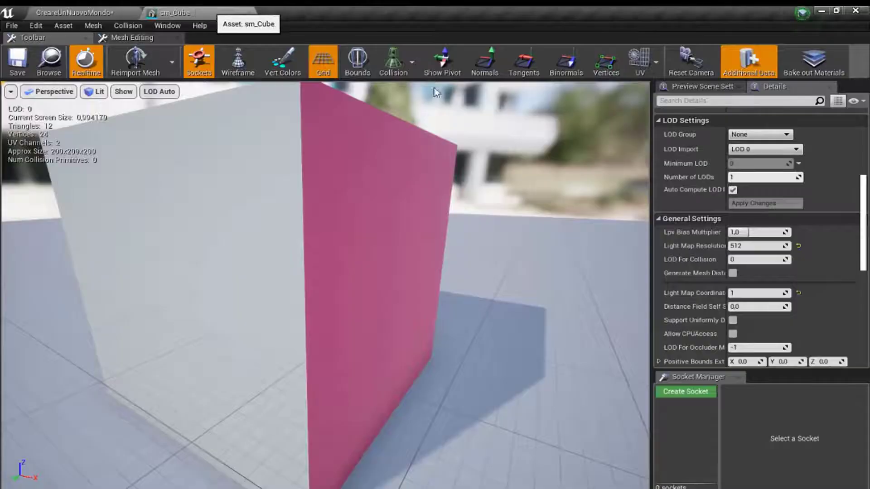
click(741, 245)
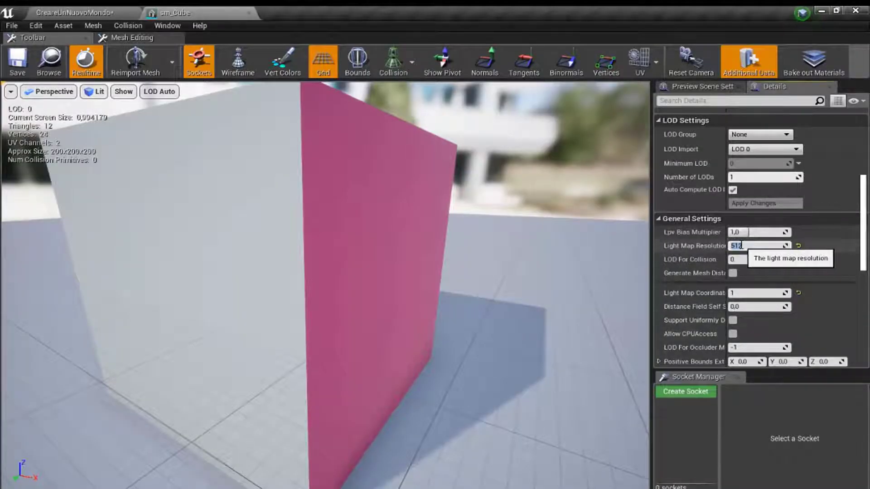
click(75, 12)
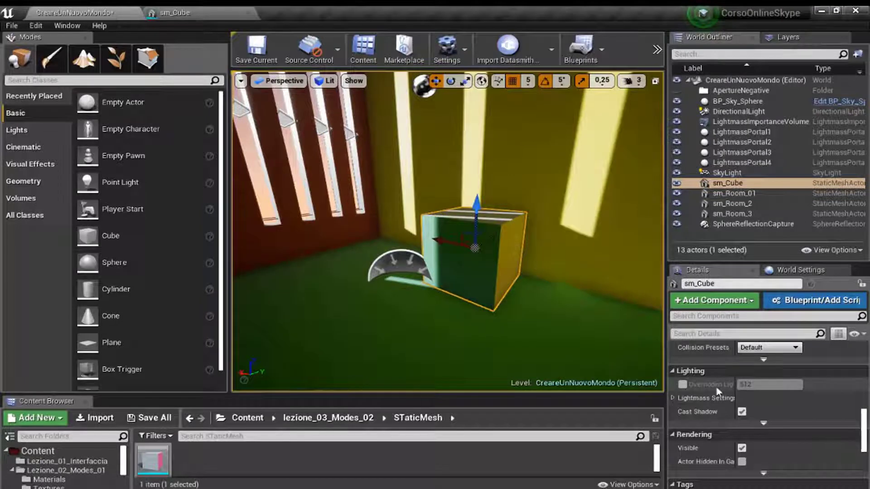
Enable the cube's Overridden Light Map Res and set it to 64
click(682, 385)
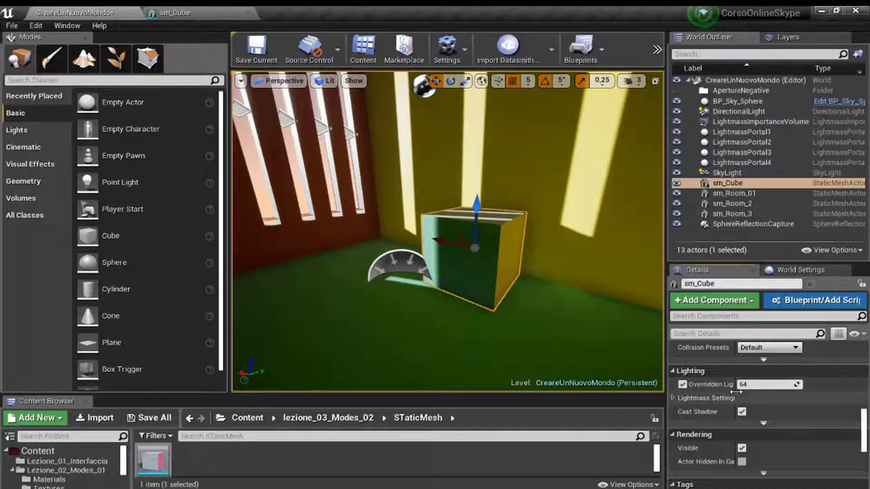
click(748, 384)
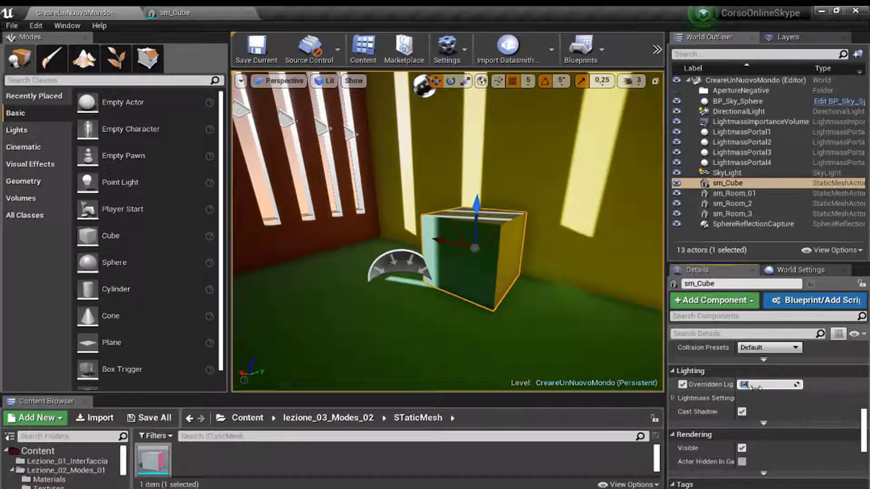
text(64)
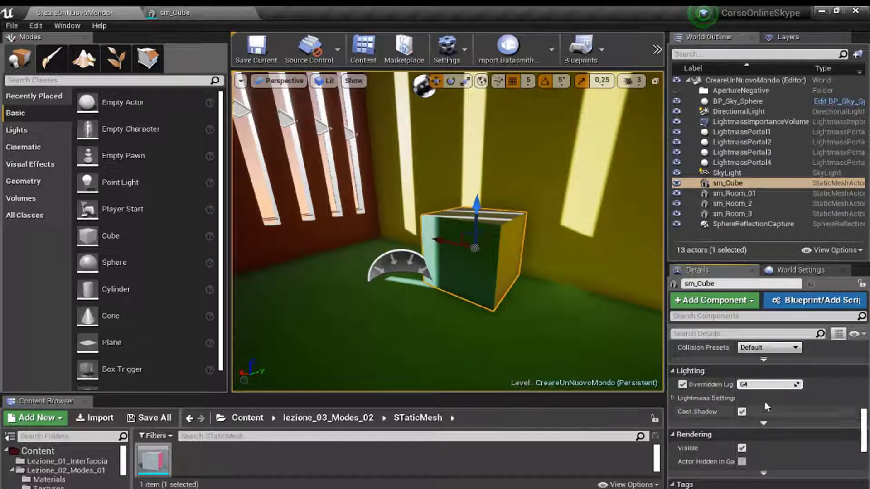
key(Return)
key(Return)
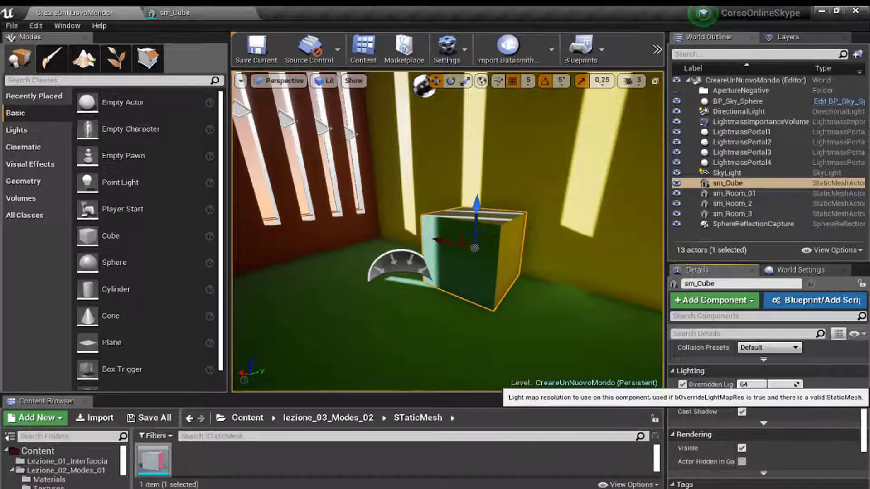
Nudge the cube slightly along X and widen the viewport
right_drag(476, 317, 489, 288)
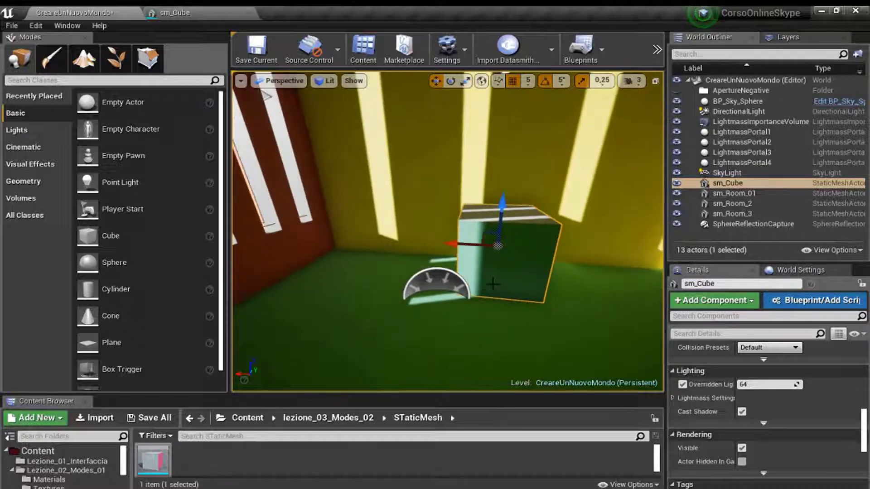
mouse_move(466, 248)
mouse_down()
mouse_move(443, 250)
mouse_move(453, 213)
mouse_move(473, 256)
mouse_move(462, 254)
mouse_up()
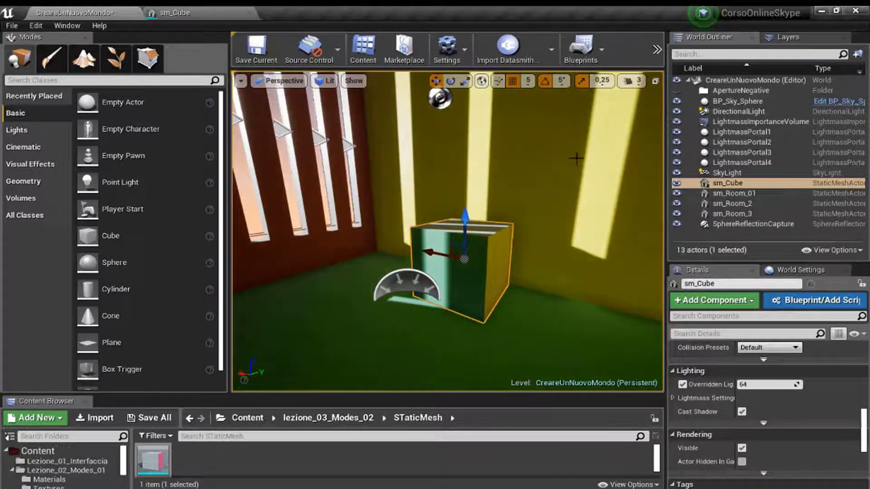
drag(666, 135, 757, 135)
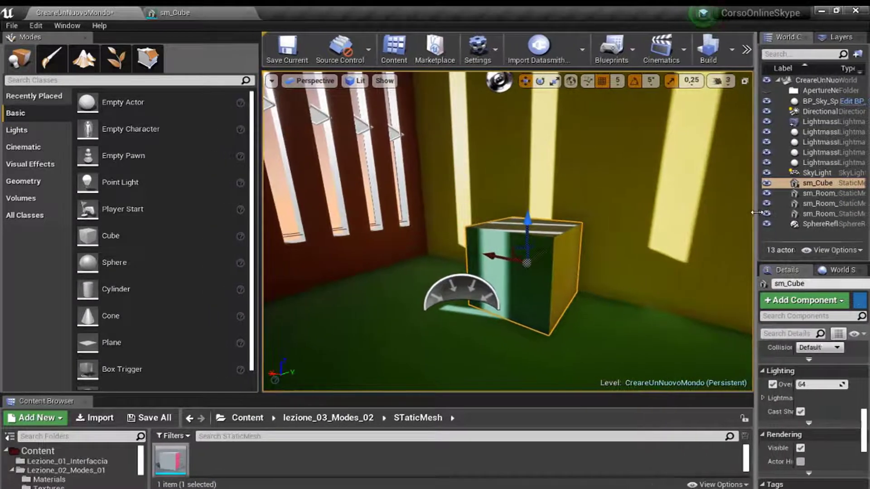
Rebuild the level's lighting, then move the Message Log aside to inspect the cube's baked shading
click(712, 52)
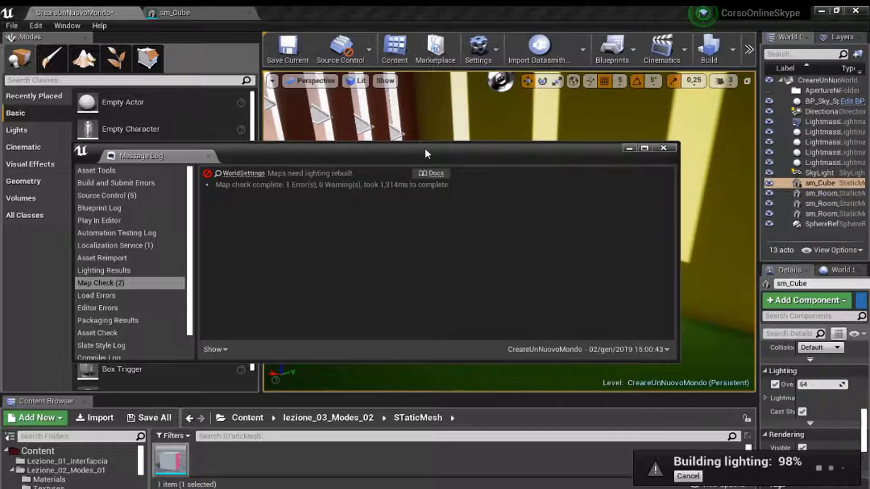
drag(425, 147, 297, 366)
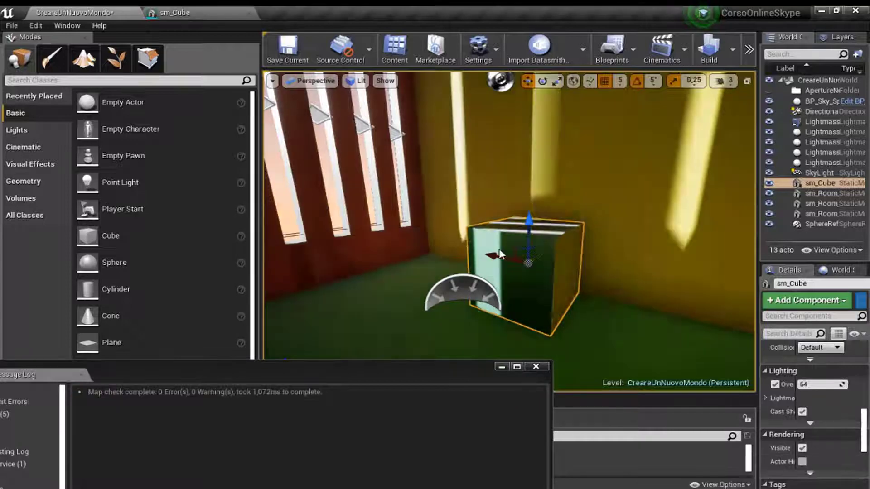
mouse_move(500, 254)
right_down()
mouse_move(525, 267)
mouse_move(534, 251)
right_up()
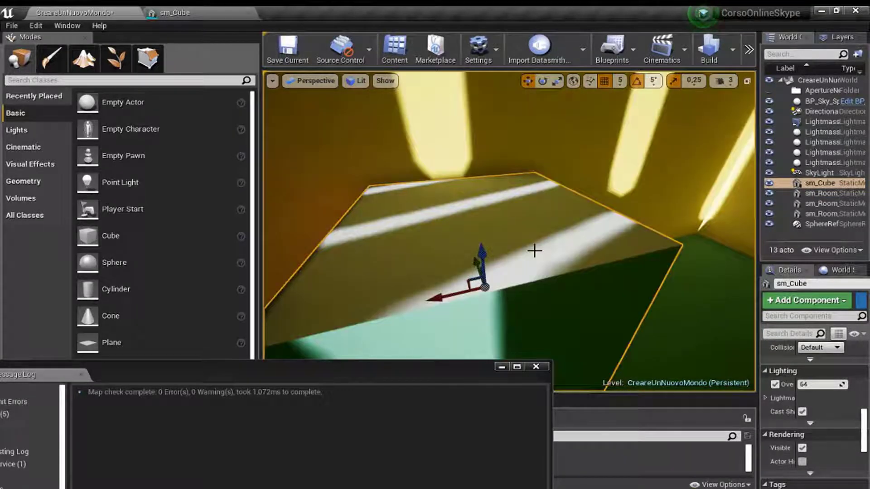
Deselect sm_Cube with Escape and zoom to frame the lit room
mouse_move(534, 250)
right_down()
mouse_move(553, 245)
mouse_move(523, 257)
mouse_move(542, 264)
right_up()
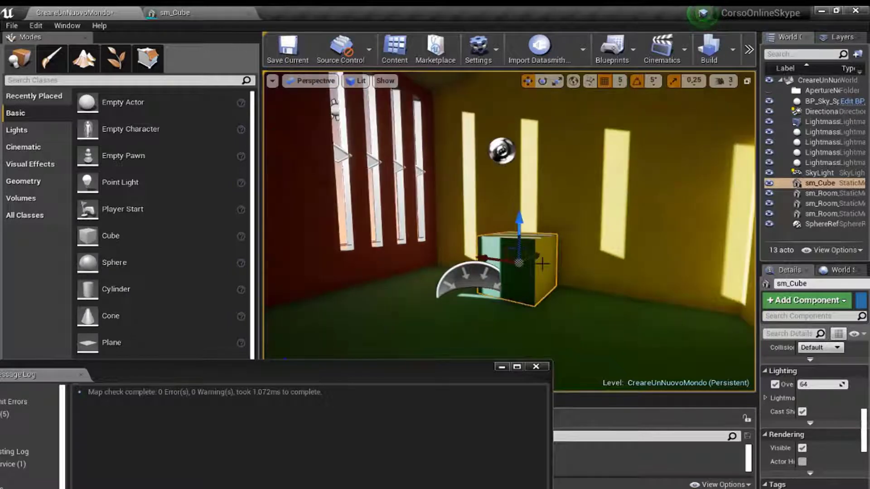
scroll(543, 264, down, 3)
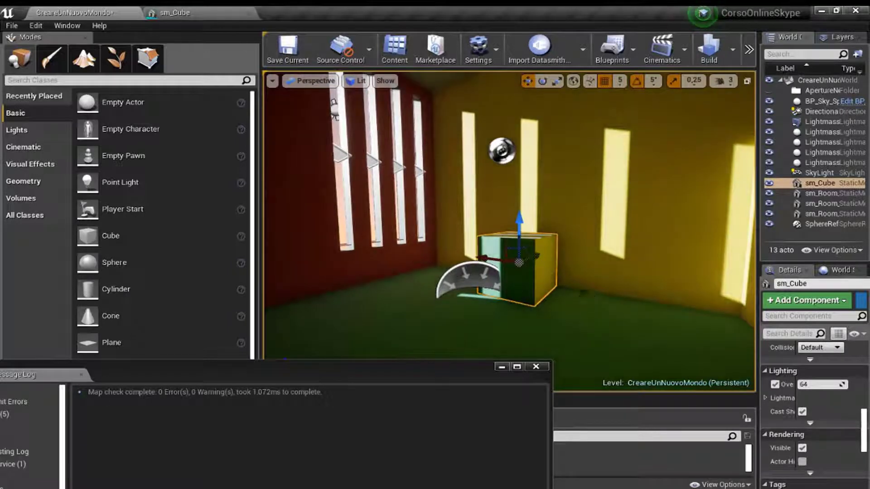
key(Escape)
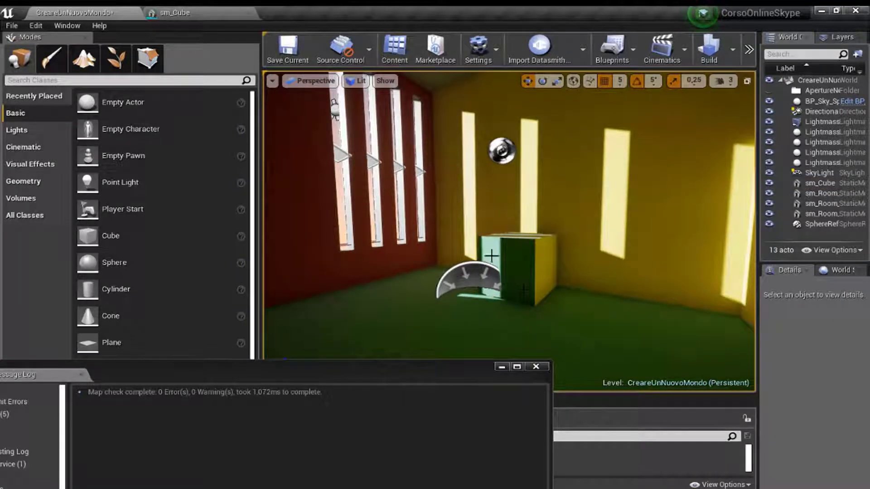
scroll(523, 282, up, 3)
scroll(541, 280, down, 3)
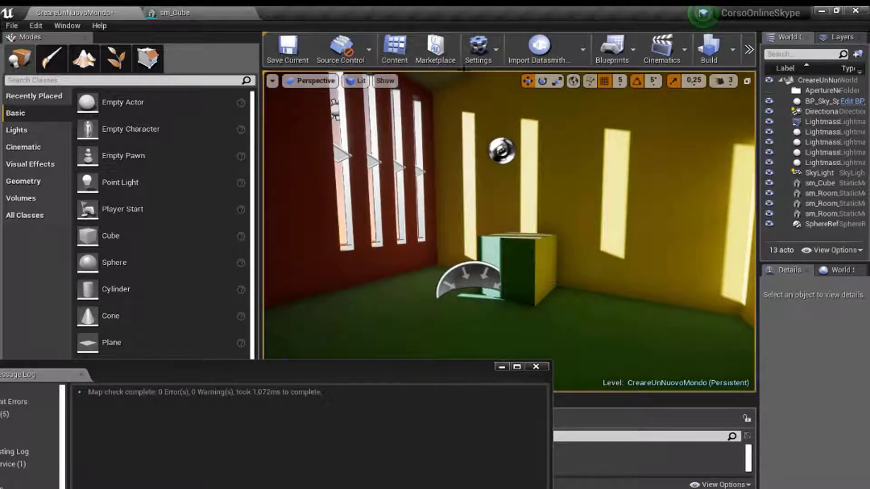
Switch the viewport to Optimization Viewmodes > Lightmap Density
click(384, 81)
mouse_move(362, 81)
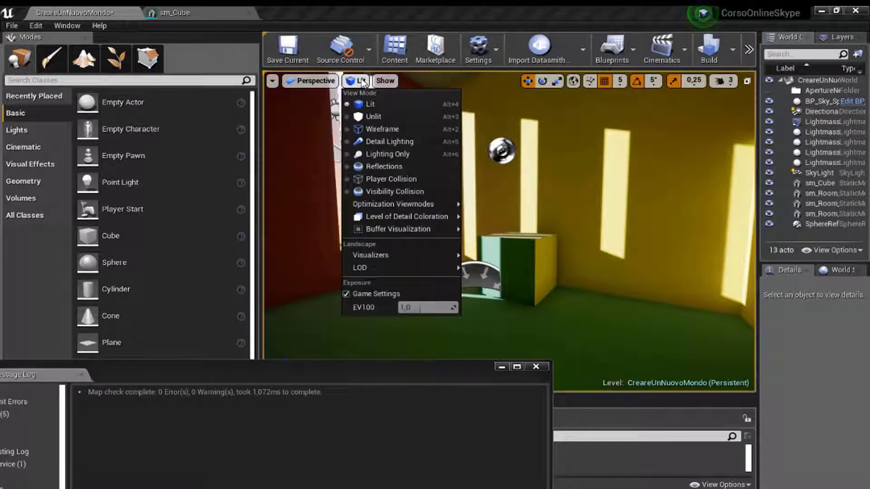
mouse_move(399, 209)
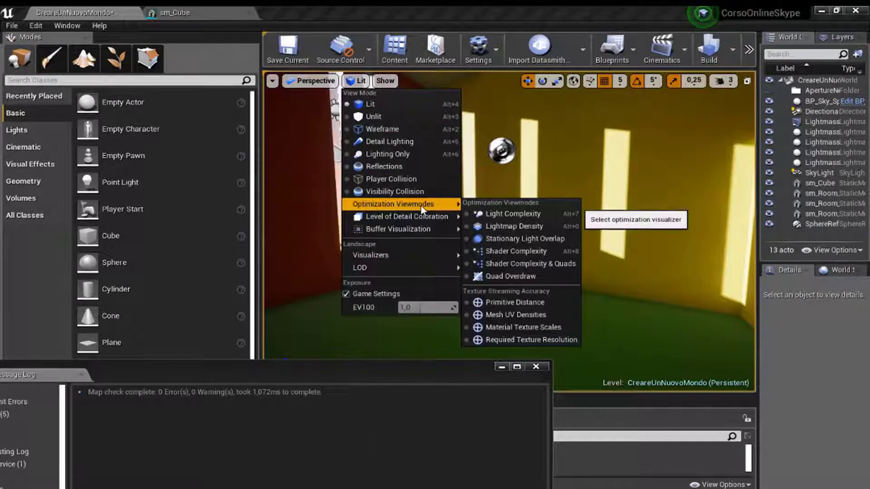
click(510, 227)
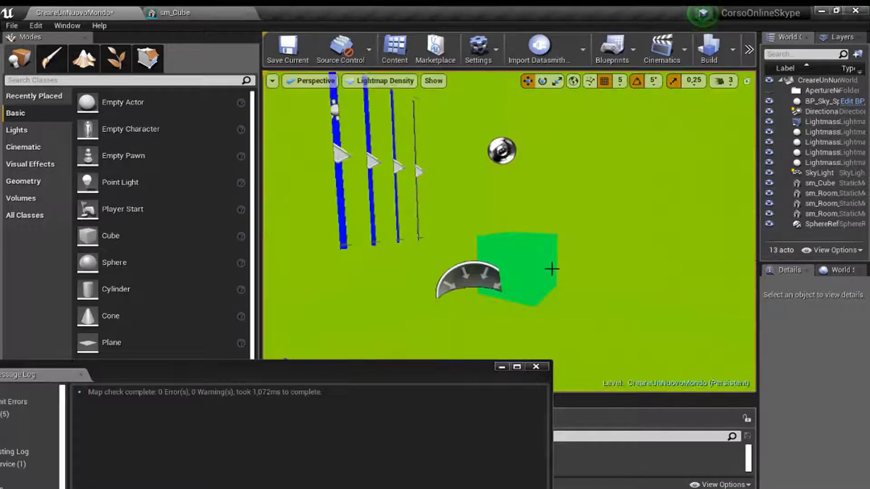
Close the floating Message Log and reframe the view on the windows and cube
mouse_move(547, 250)
middle_down()
mouse_move(547, 272)
mouse_move(585, 217)
mouse_move(586, 316)
middle_up()
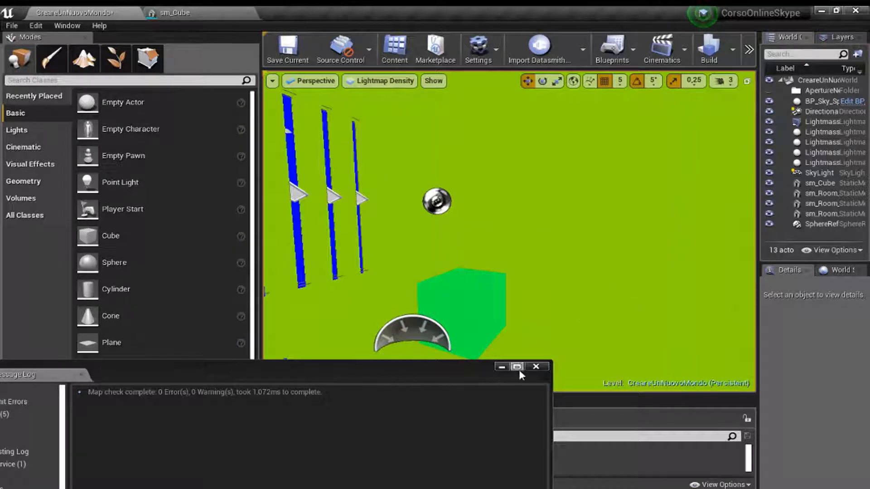
click(535, 366)
mouse_move(407, 227)
middle_down()
mouse_move(449, 199)
mouse_move(454, 243)
mouse_move(435, 248)
middle_up()
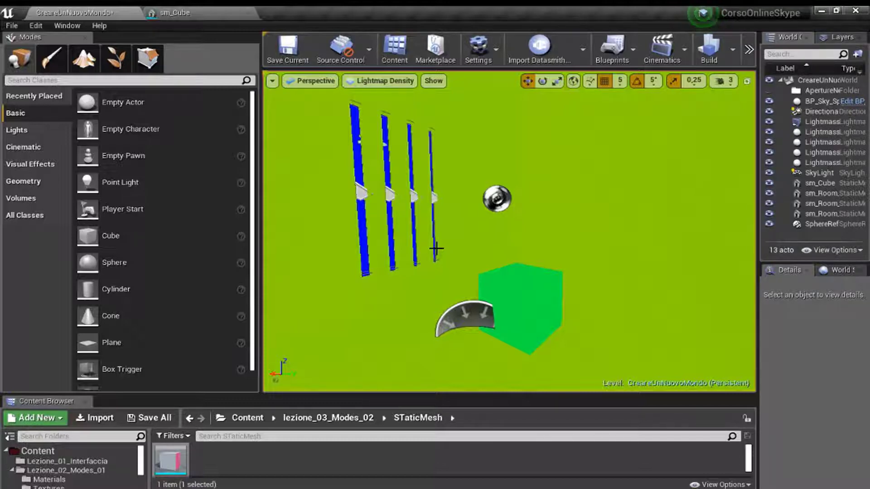
Select the cube and set its lightmap resolution override to 512
click(521, 292)
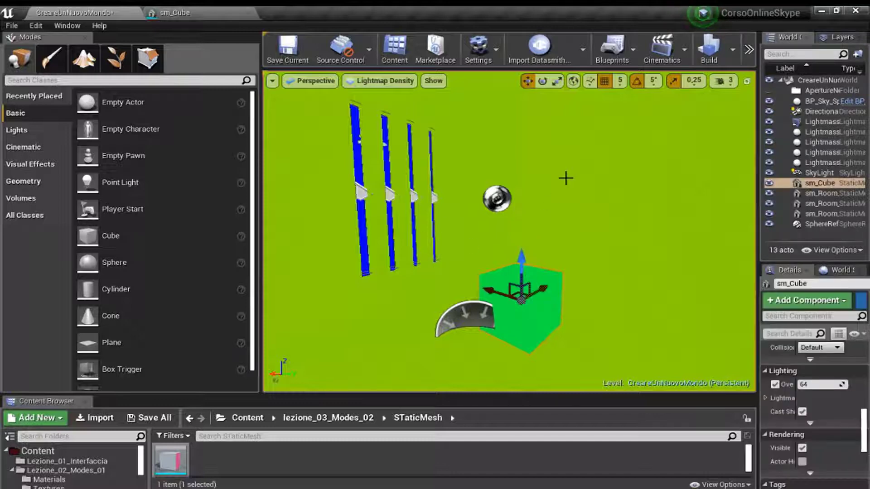
click(567, 223)
click(534, 299)
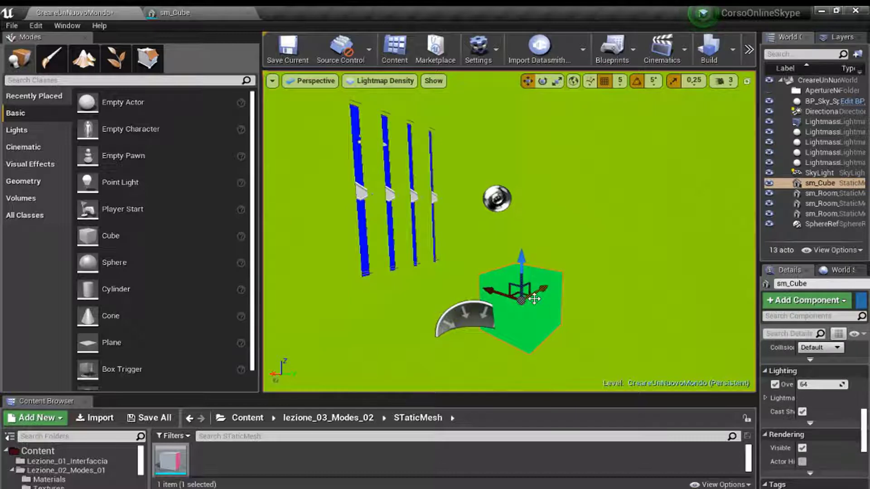
click(592, 171)
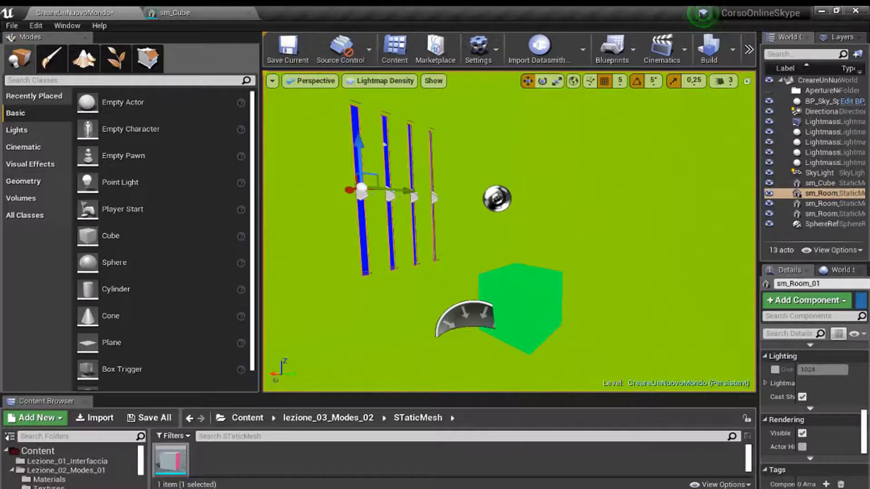
click(526, 301)
click(822, 384)
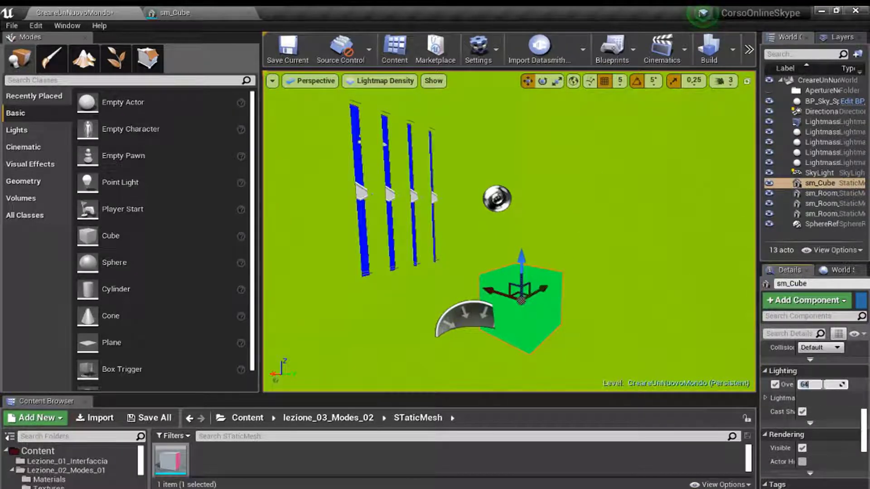
text(512)
key(Return)
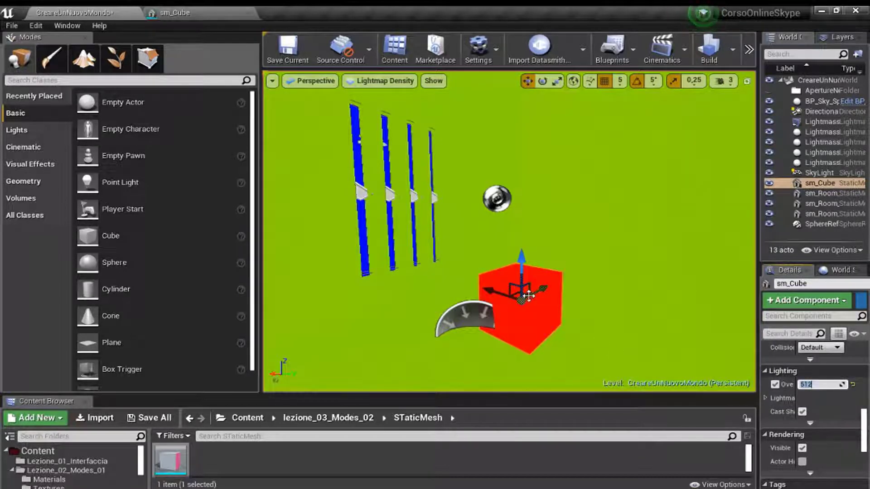
Lower the cube's lightmap resolution override from 512 to 256
click(821, 385)
middle_drag(443, 272, 424, 253)
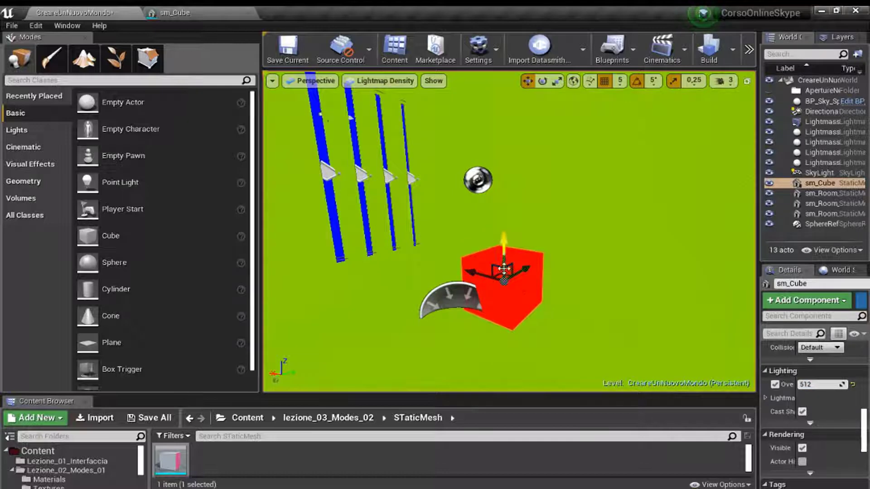
click(828, 384)
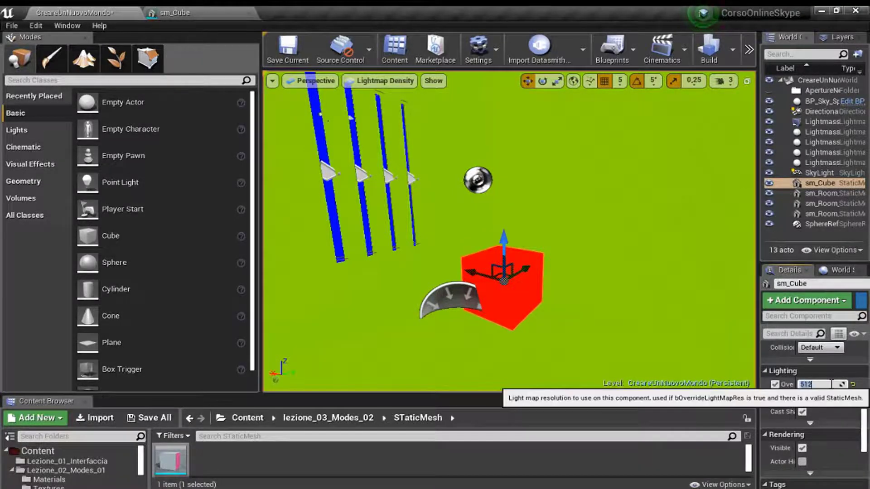
text(256)
text(128)
key(Return)
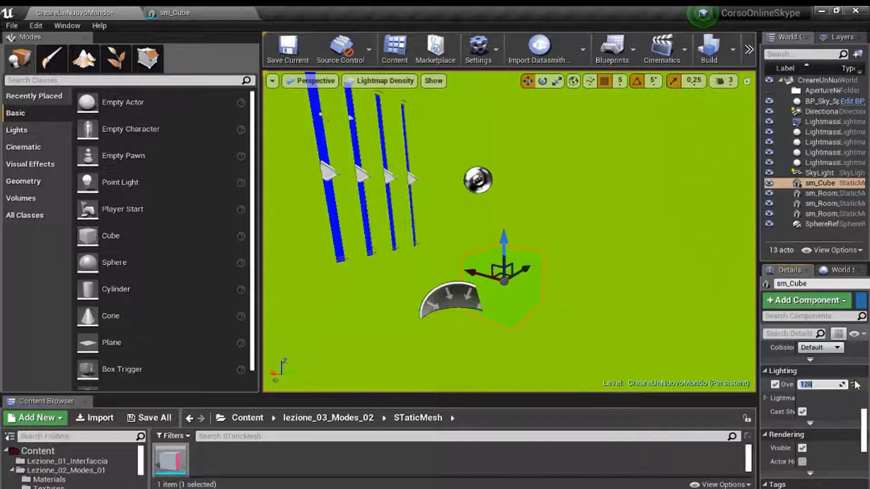
text(256)
key(Return)
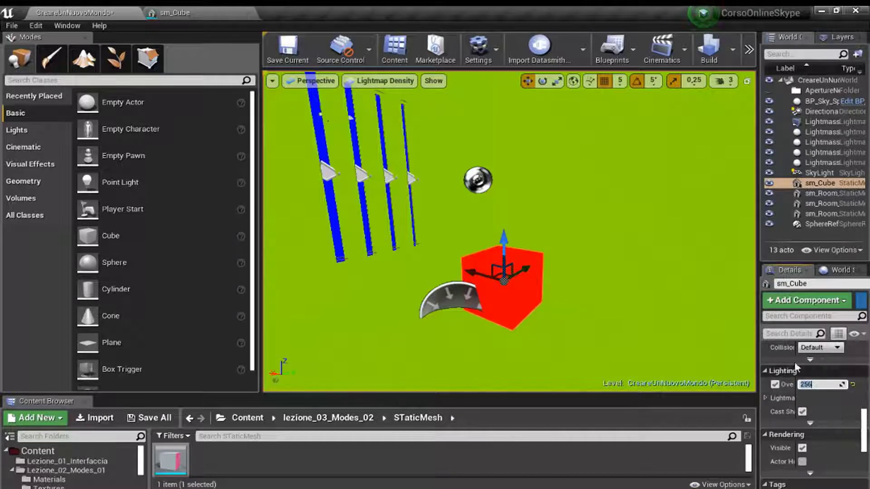
Enable sm_Room_01's lightmap resolution override at 64 and return the viewport to Lit mode
click(607, 198)
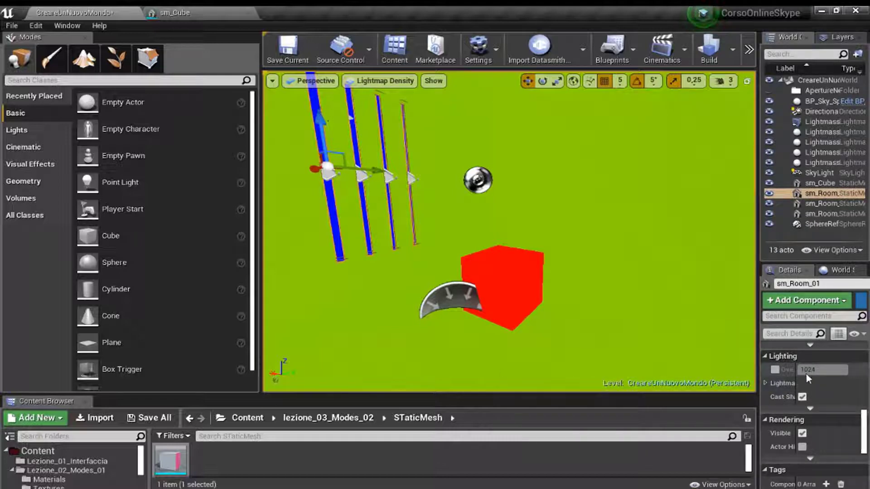
right_drag(552, 210, 534, 199)
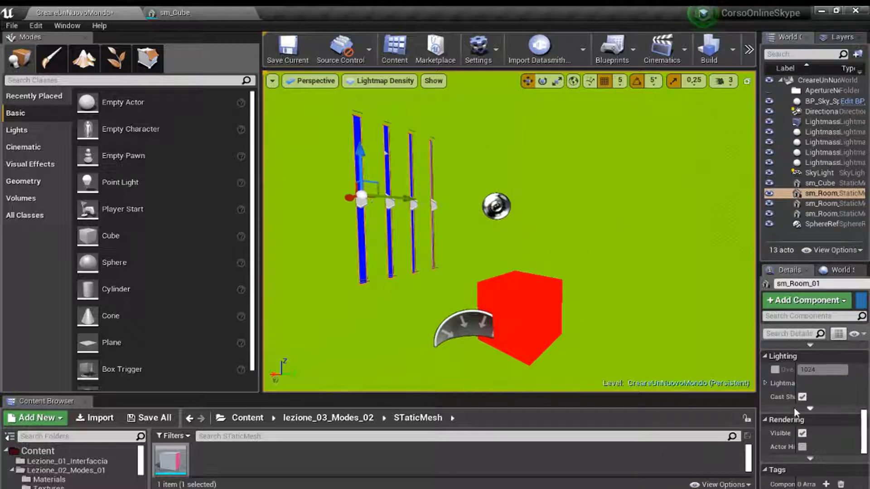
click(774, 370)
click(823, 374)
text(64)
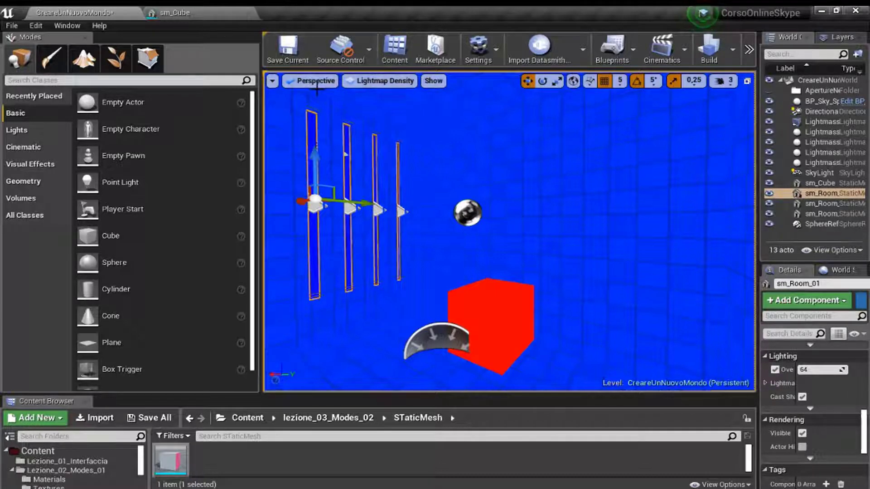
click(378, 81)
click(365, 108)
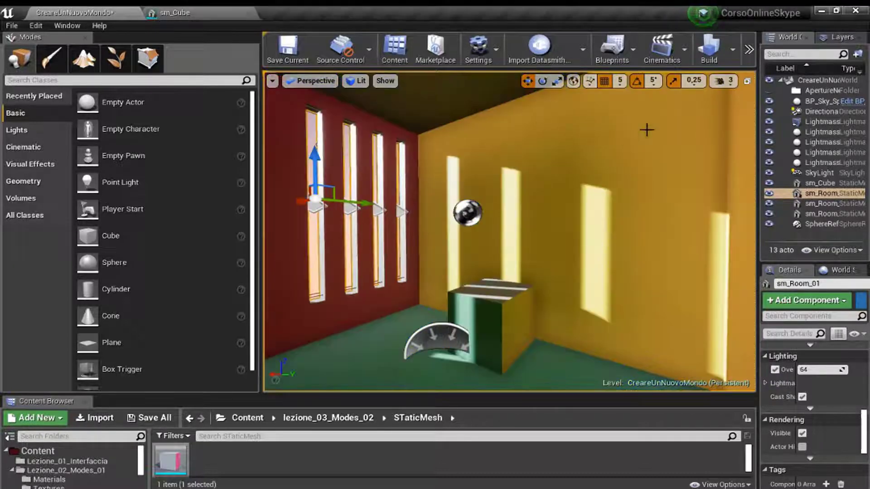
Build the level's lighting and close the Message Log once it completes
click(709, 46)
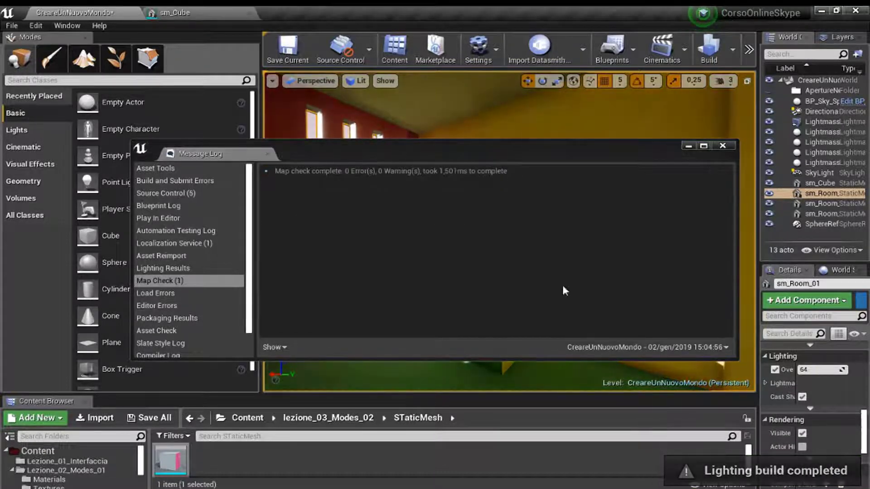
click(723, 146)
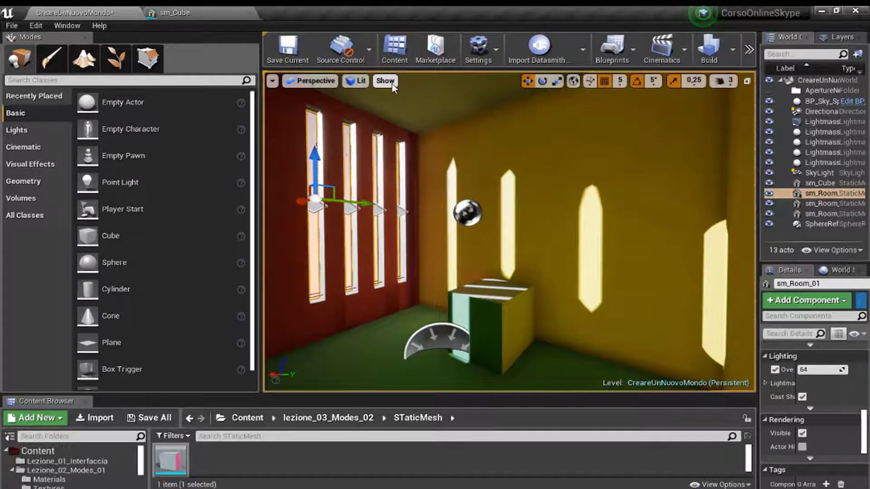
Switch the viewport to Lightmap Density view mode
click(357, 81)
mouse_move(394, 204)
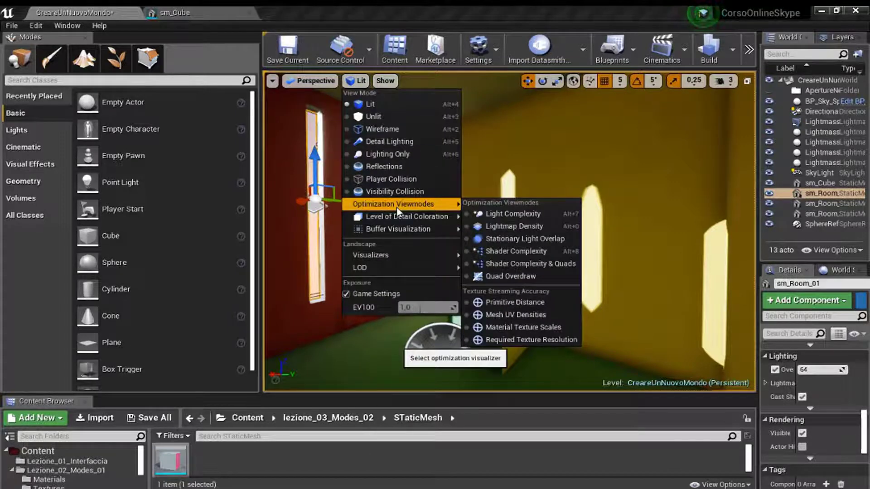
click(513, 226)
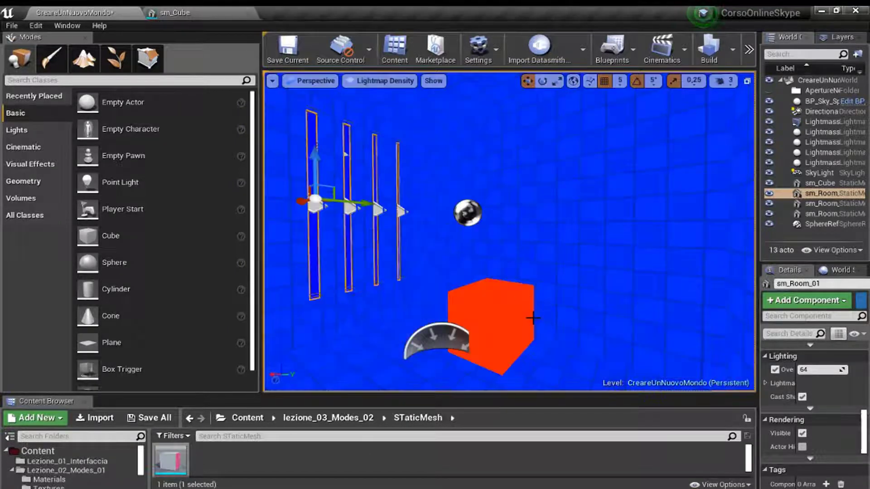
Raise sm_Room_01's Overridden Light Map Res from 64 to 2048
click(823, 369)
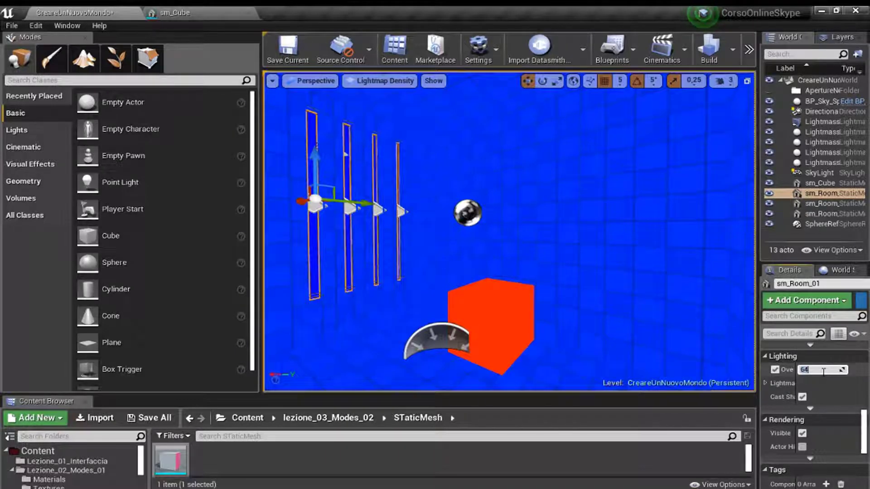
text(1024)
key(Return)
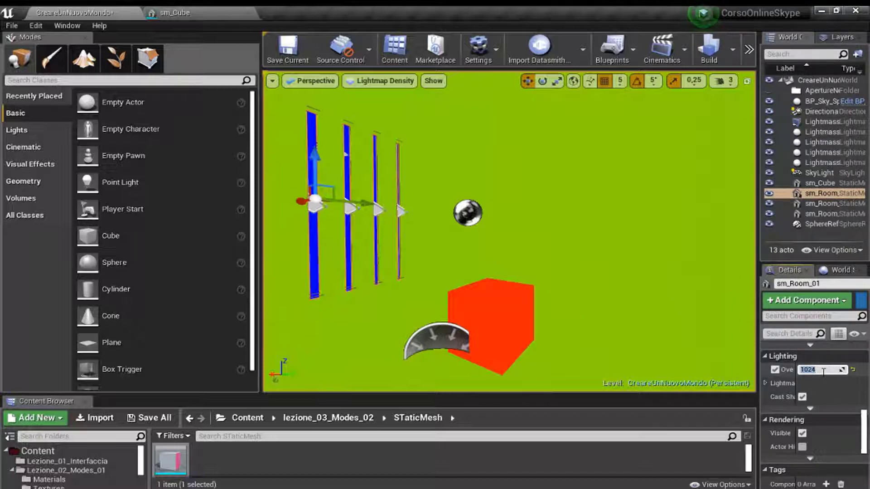
text(204)
text(8)
key(Return)
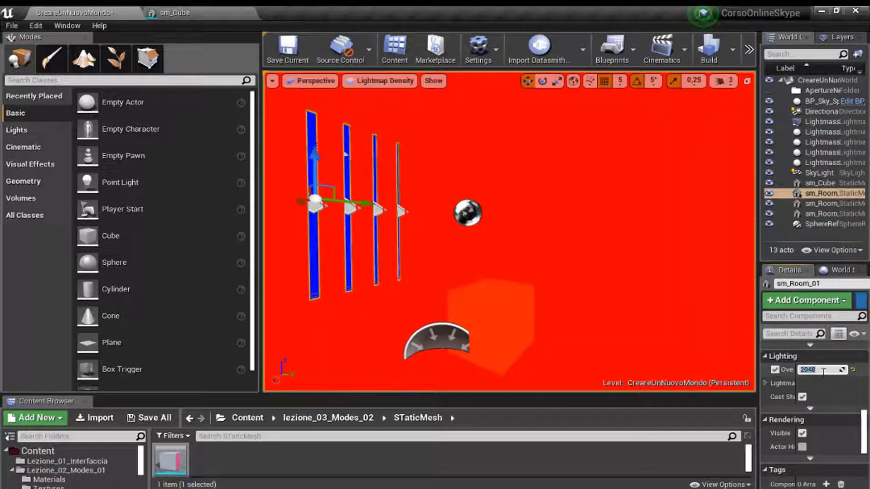
right_drag(544, 227, 529, 227)
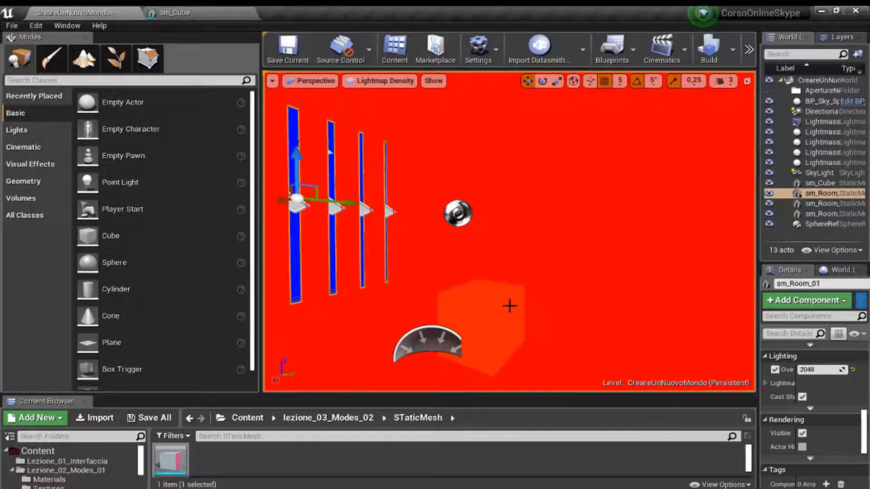
Focus on sm_Room_01 and switch the viewport back to Lit shading
key(f)
click(385, 81)
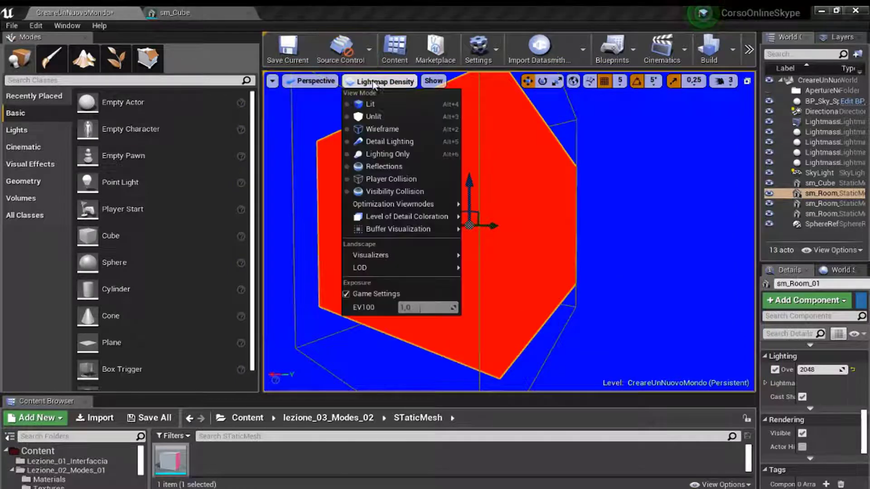
click(362, 104)
Delete the two extra sm_Room actors selected in the World Outliner
click(835, 194)
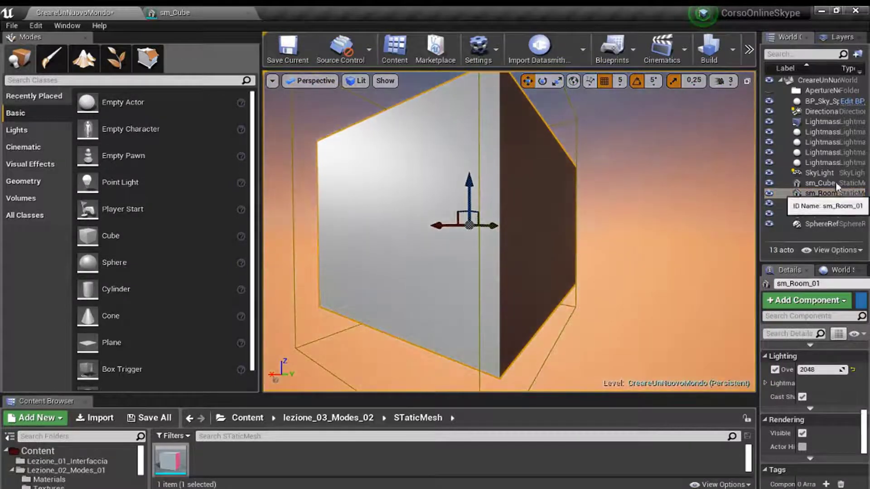
click(834, 205)
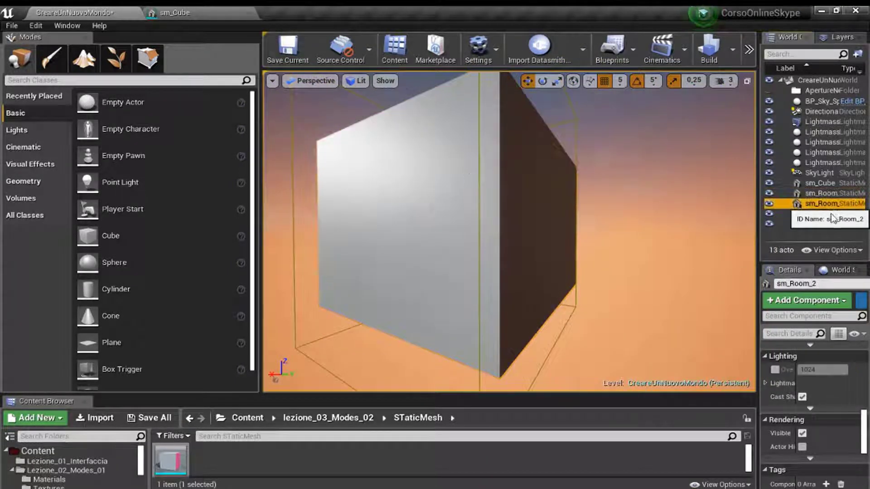
ctrl+click(835, 214)
right_drag(605, 265, 605, 266)
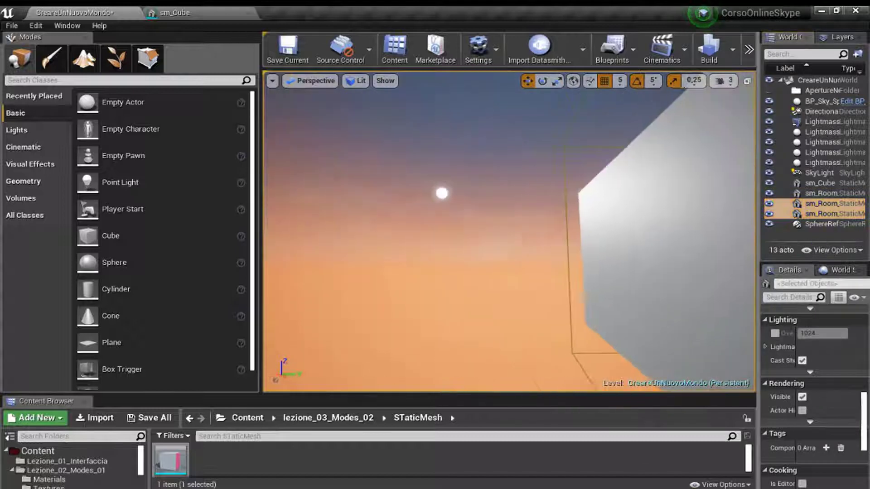
key(Delete)
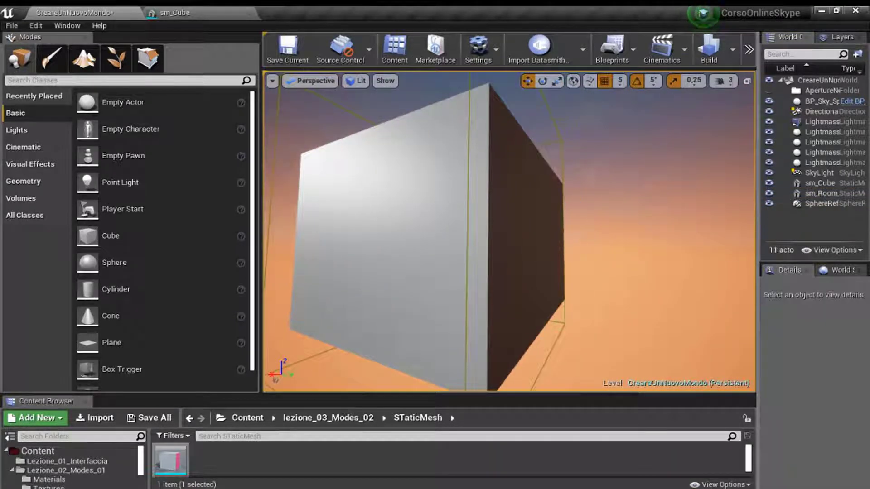
right_drag(514, 249, 514, 248)
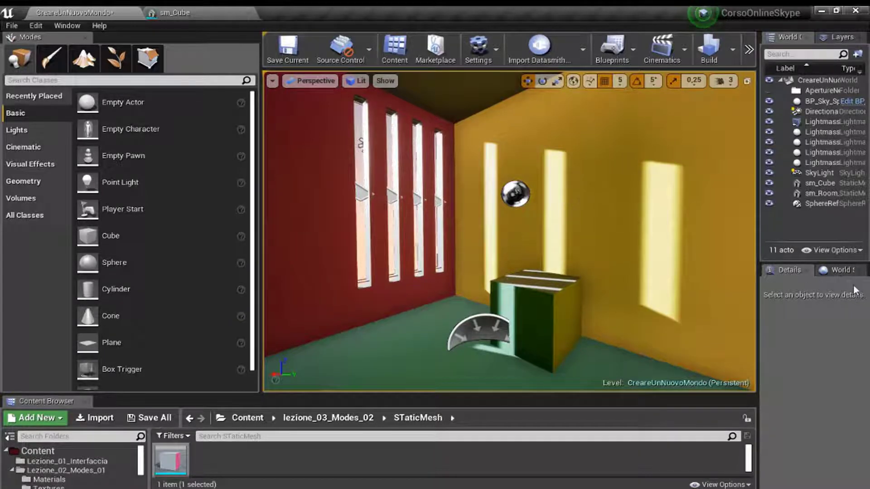
Open World Settings and widen the viewport until the full toolbar is visible
click(838, 270)
drag(759, 346, 677, 346)
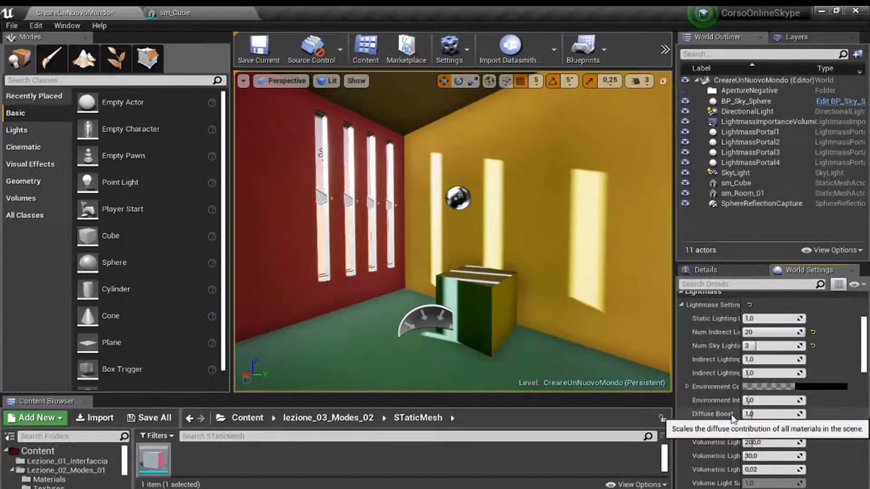
click(664, 49)
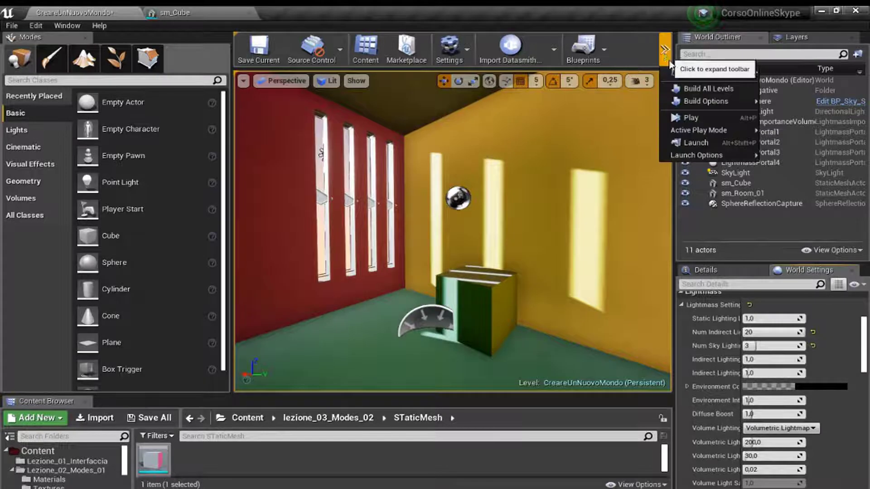
mouse_move(684, 103)
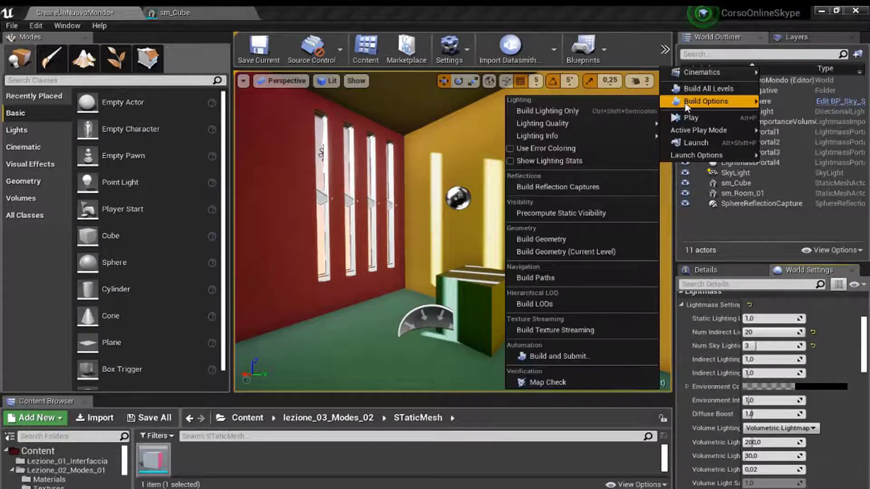
mouse_move(678, 69)
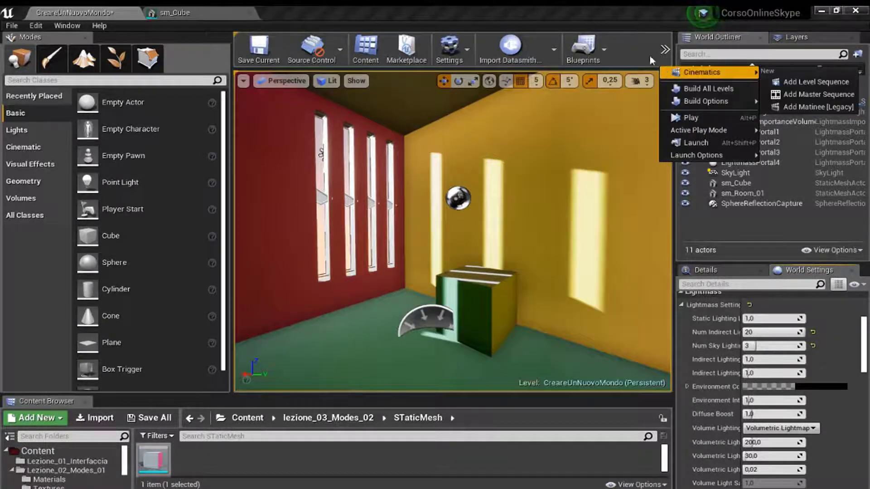
click(677, 64)
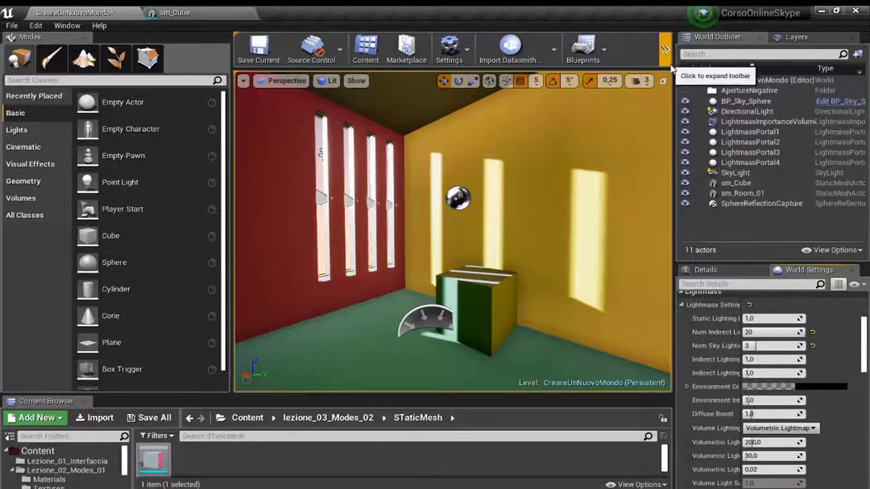
drag(676, 64, 745, 65)
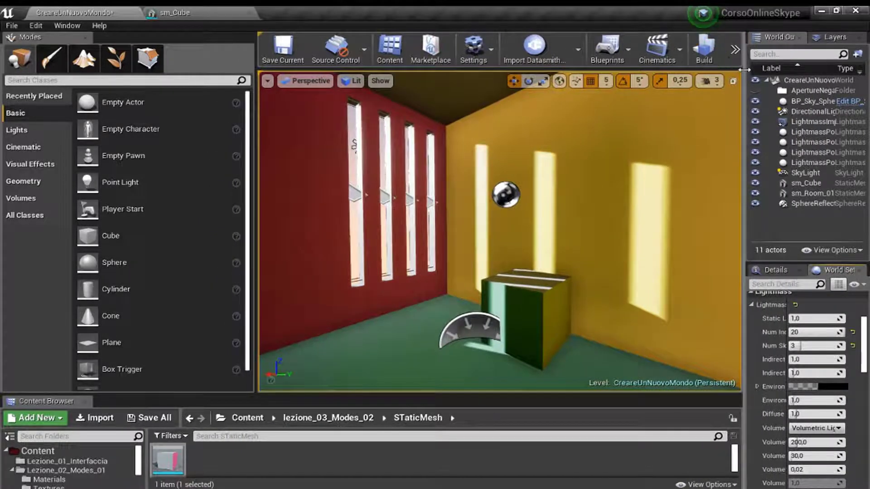
drag(744, 69, 760, 68)
Set the Build menu's Lighting Quality to Production
click(733, 50)
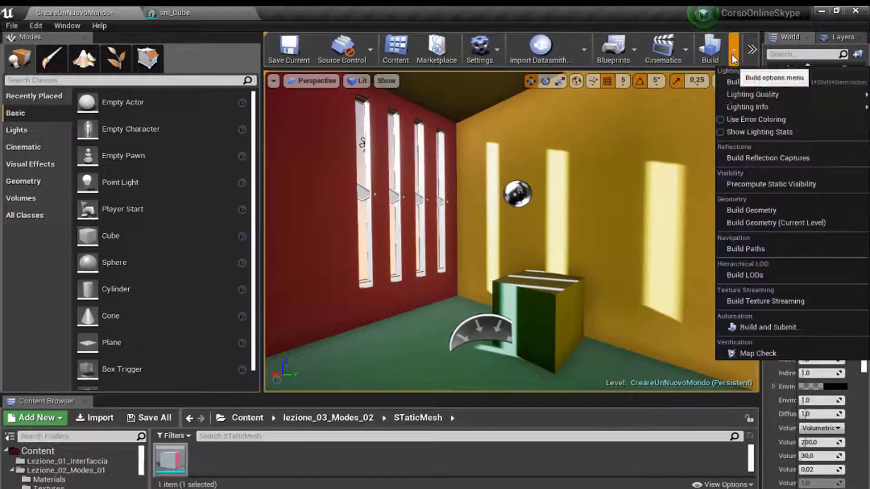
mouse_move(730, 105)
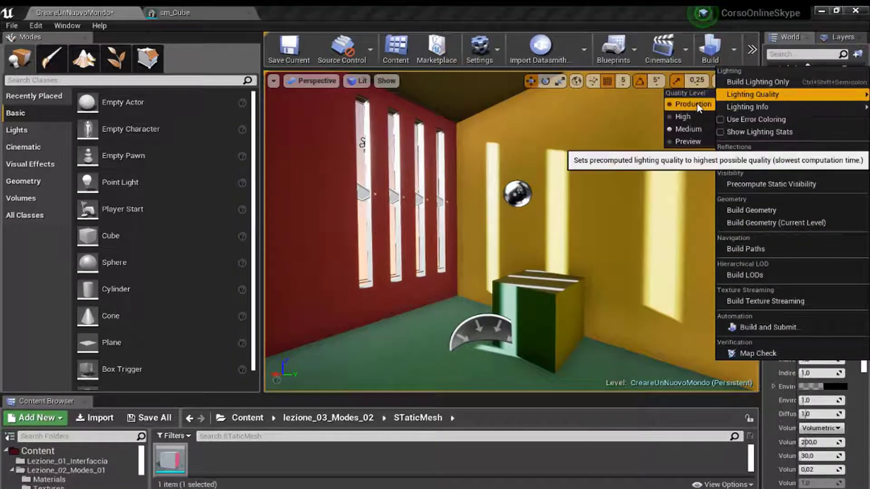
click(693, 104)
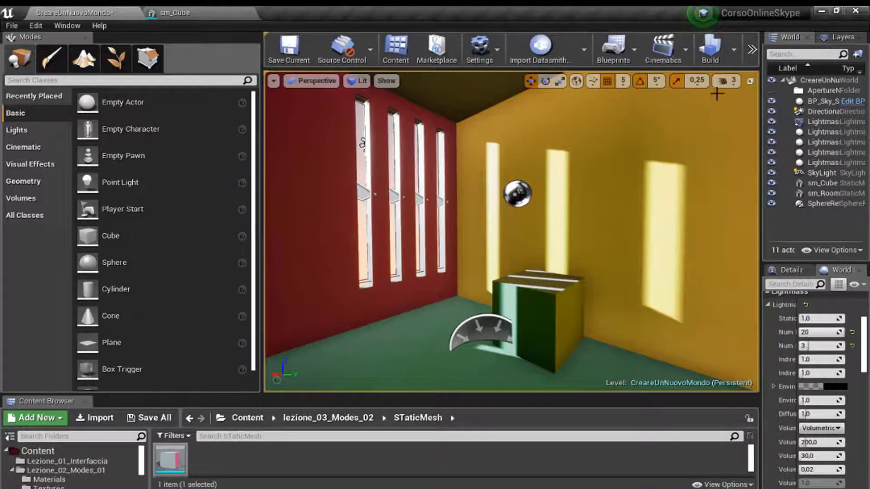
Build lighting, save the level from the autosave prompt, and close the Message Log afterward
click(704, 50)
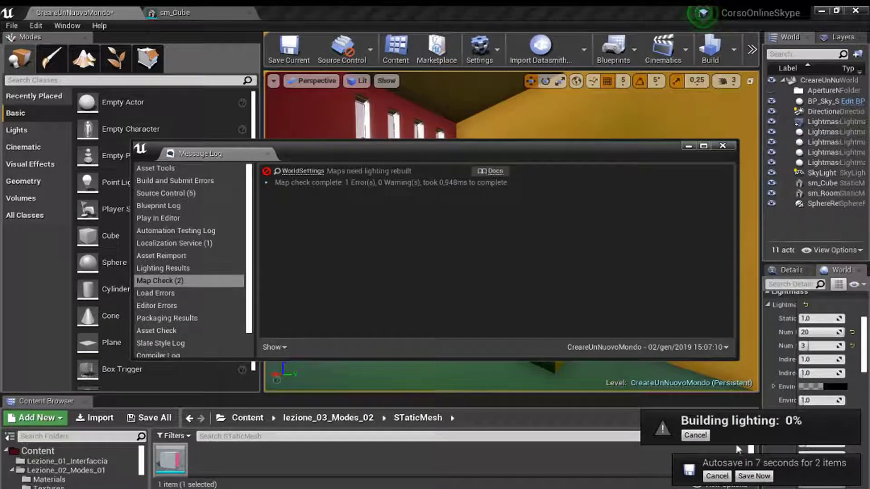
click(754, 476)
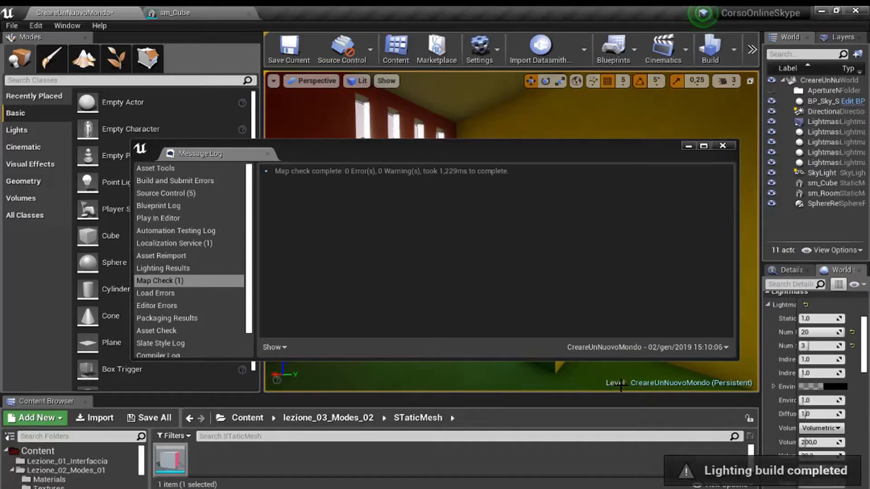
click(722, 146)
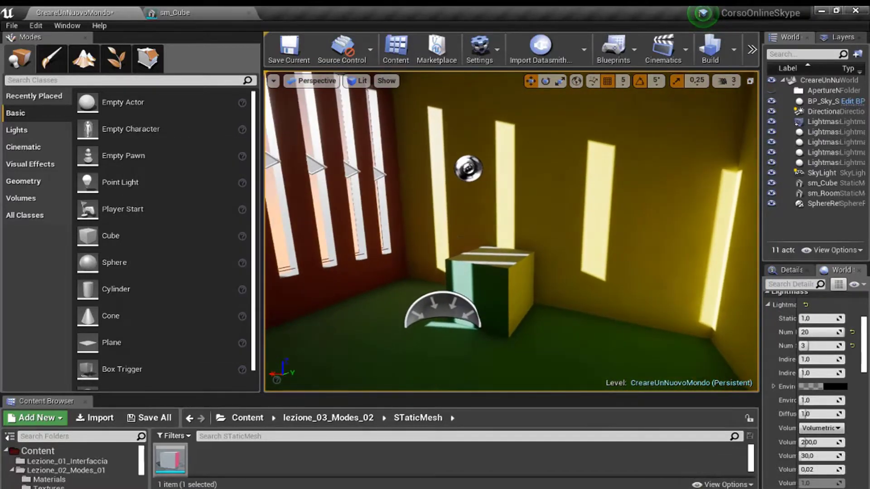
Fly the camera into the room to view the cube and sunlit window streaks on the walls
mouse_move(466, 224)
mouse_down()
mouse_move(453, 199)
mouse_move(466, 220)
mouse_move(407, 221)
mouse_up()
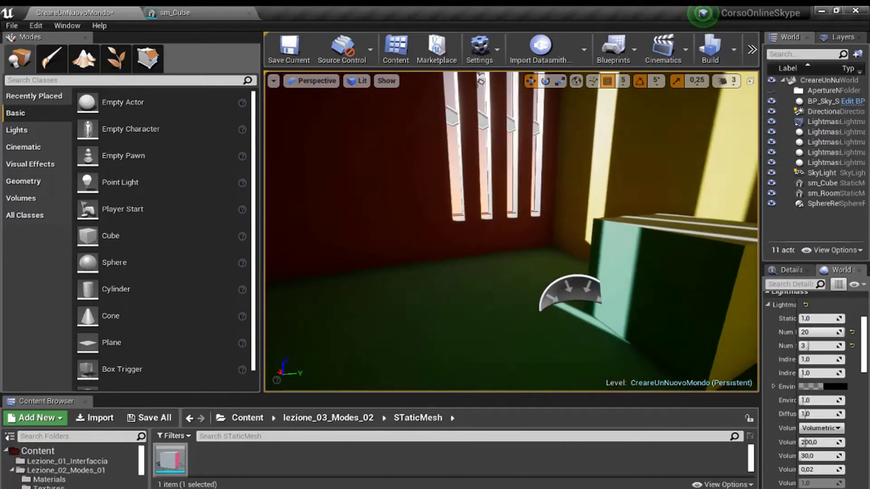
drag(499, 245, 505, 247)
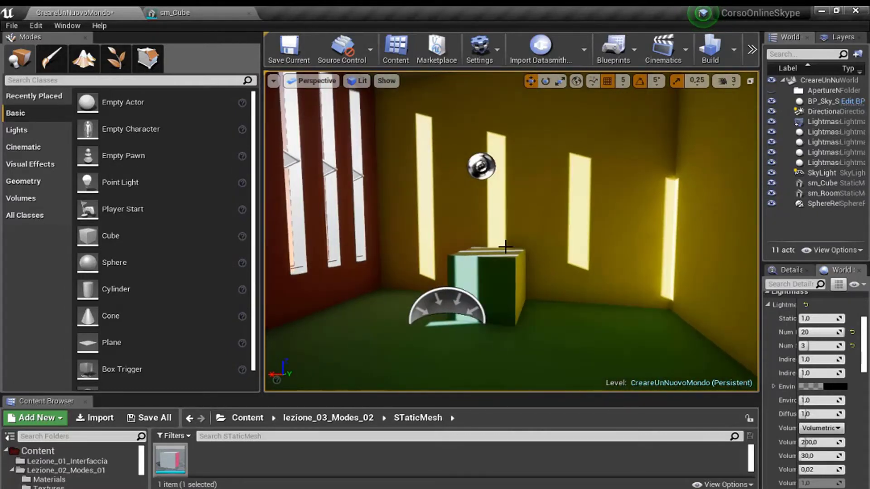